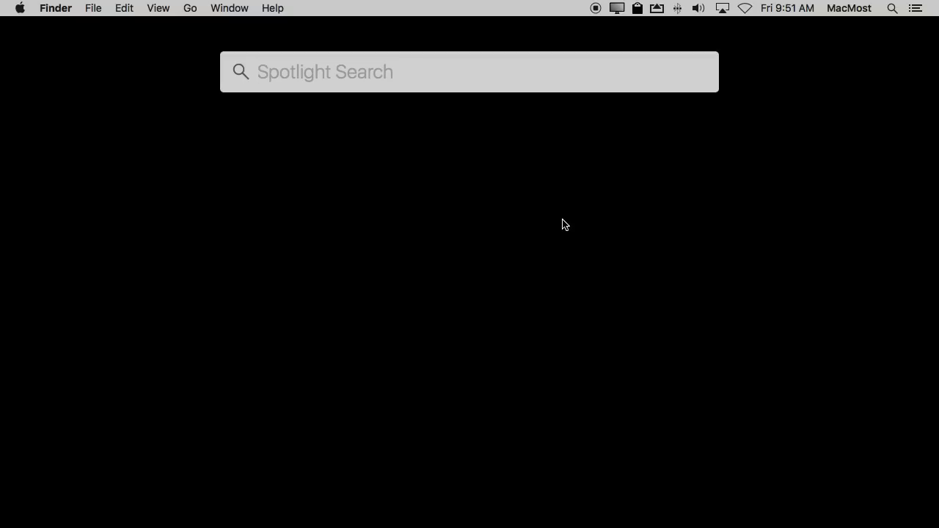
Calculate 1+2 in Spotlight, and change the expression to calculate 1-5
type("1+2")
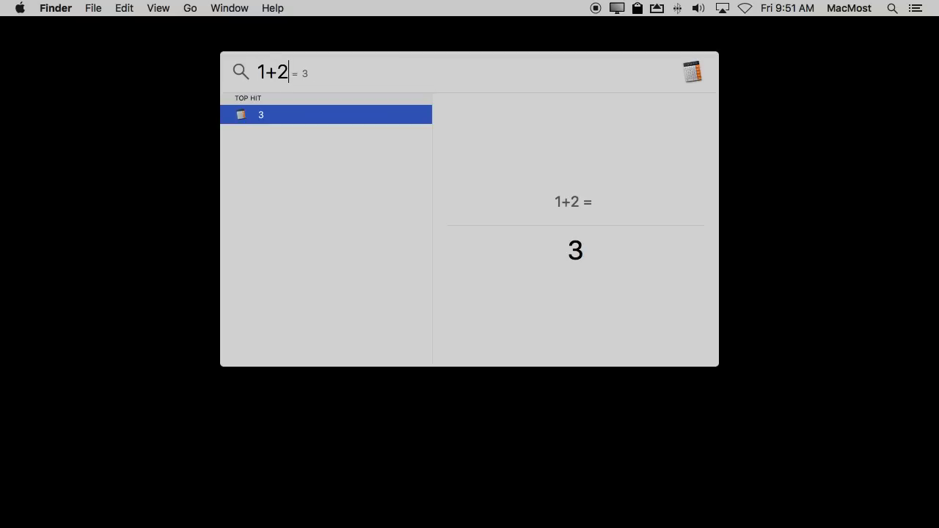
key("BackSpace")
key("BackSpace")
type("-")
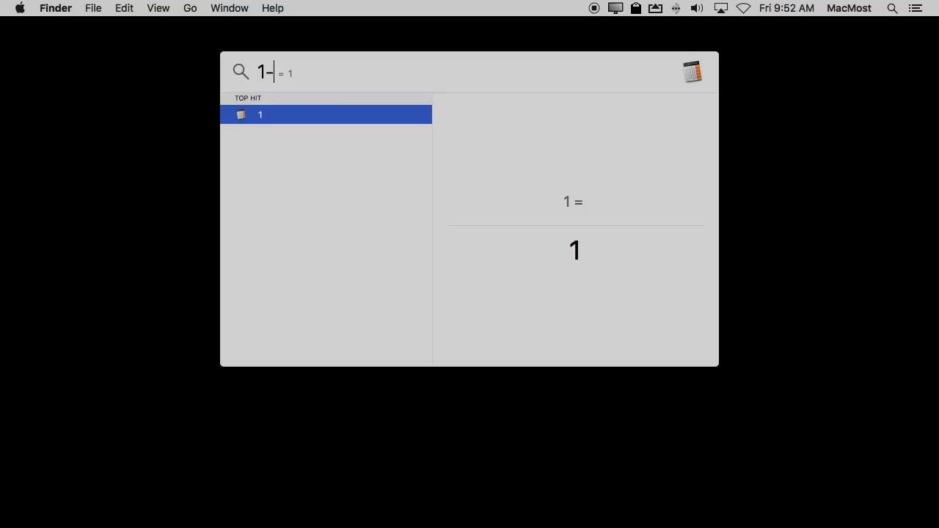
type("5")
Calculate the product 5*6 and the quotient 7/9 in Spotlight, and clear the search
key("super+a")
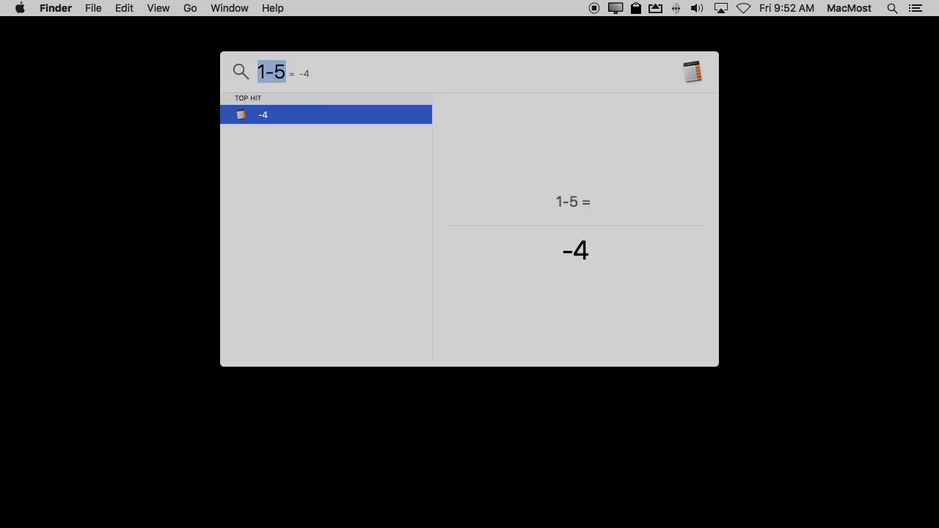
type("5*6")
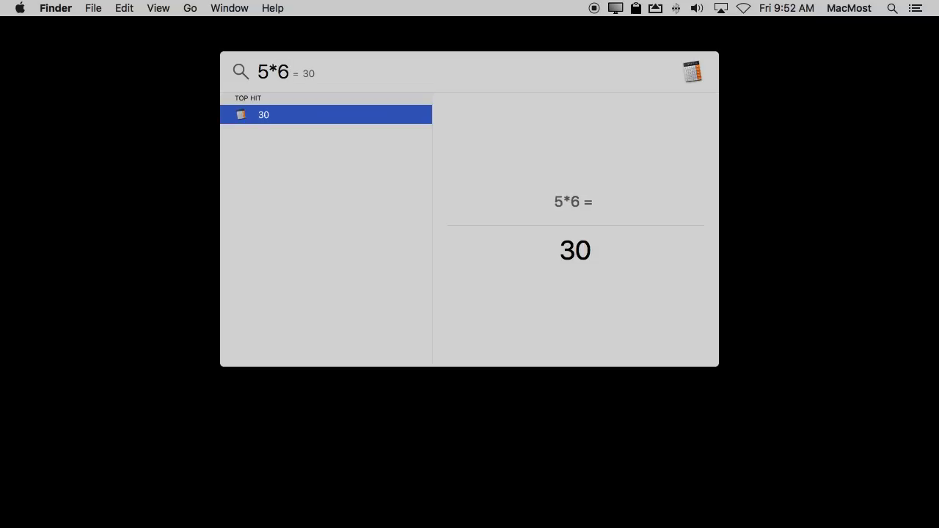
key("BackSpace")
key("BackSpace")
key("BackSpace")
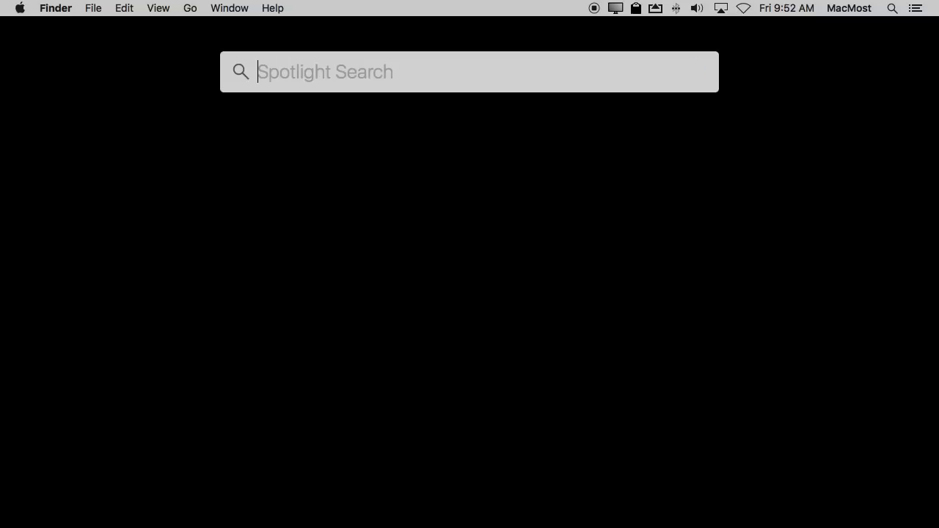
type("7/9")
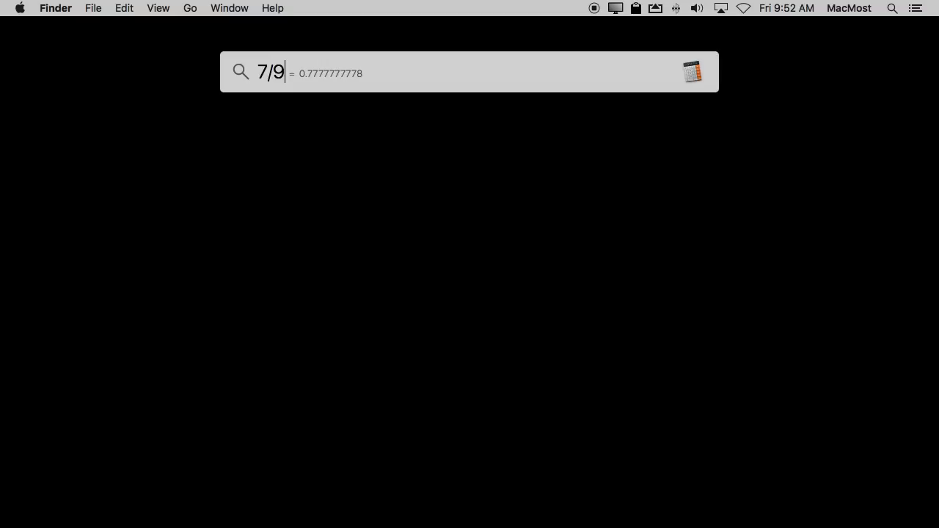
key("super+a")
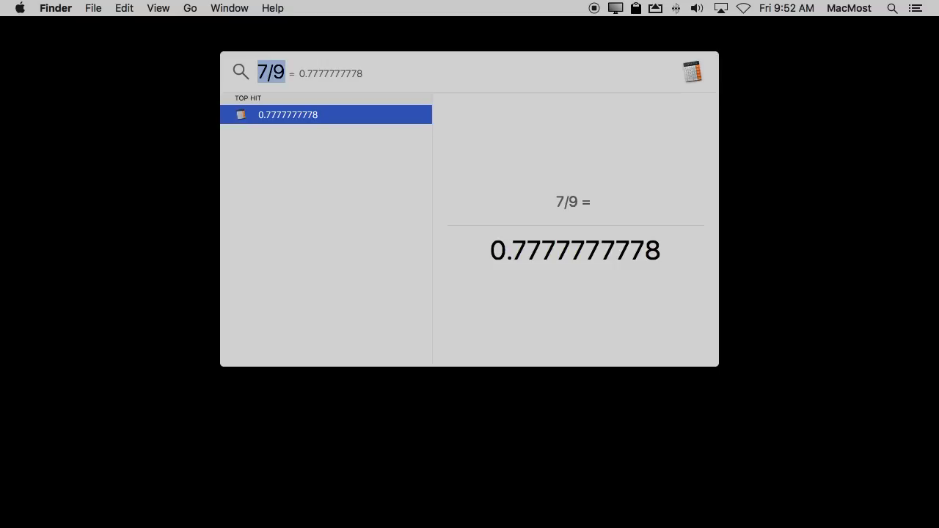
key("BackSpace")
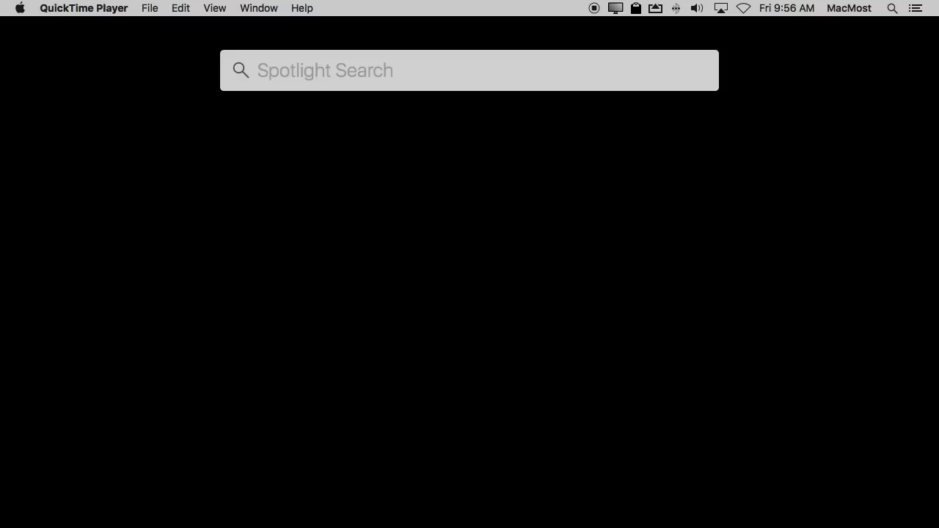
Calculate the square roots of 9 and 10 using sqrt(9) and sqrt(10)
type("sqrt(")
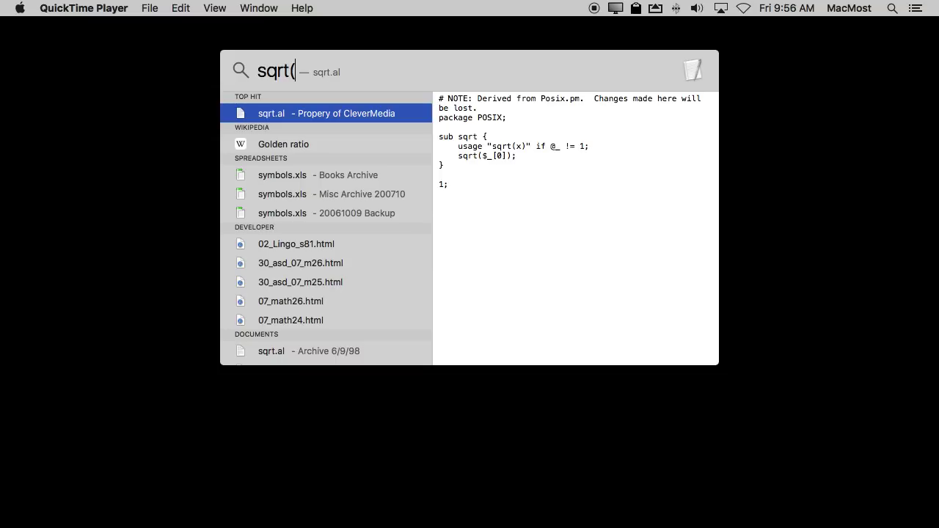
type("9)")
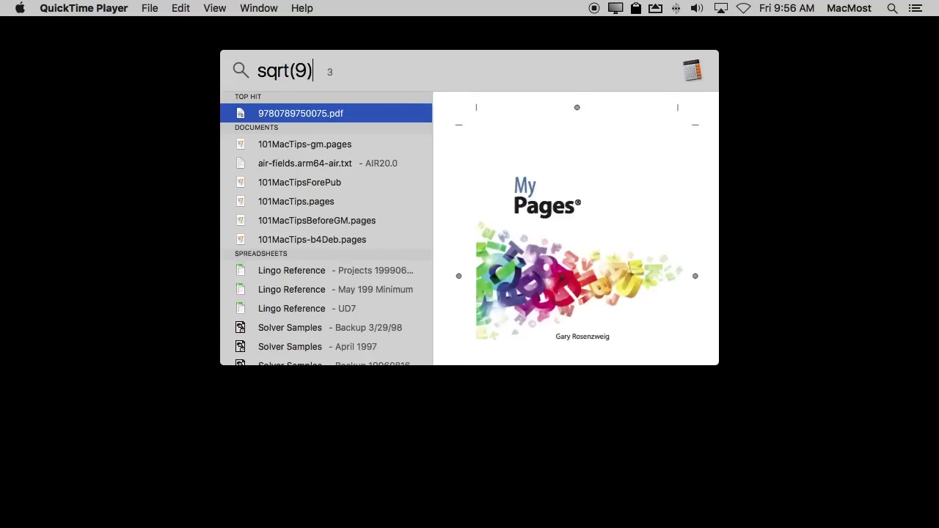
key("Left")
key("BackSpace")
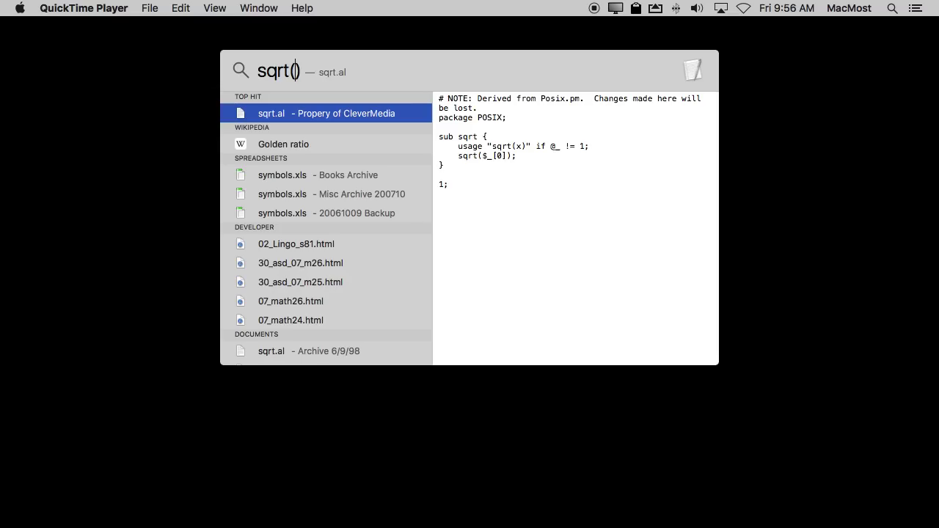
type("10")
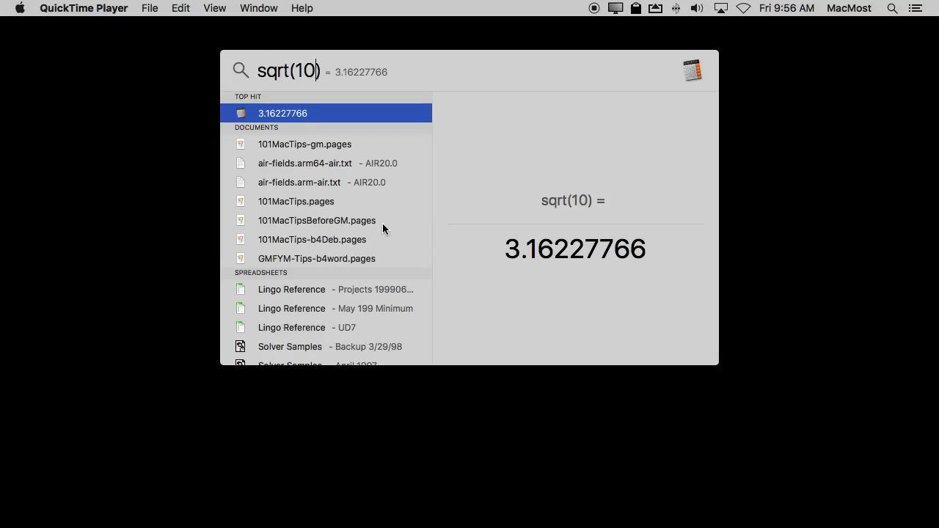
Replace the sqrt function with cbrt to calculate the cube root of 10
double_click(281, 72)
type("cbrt")
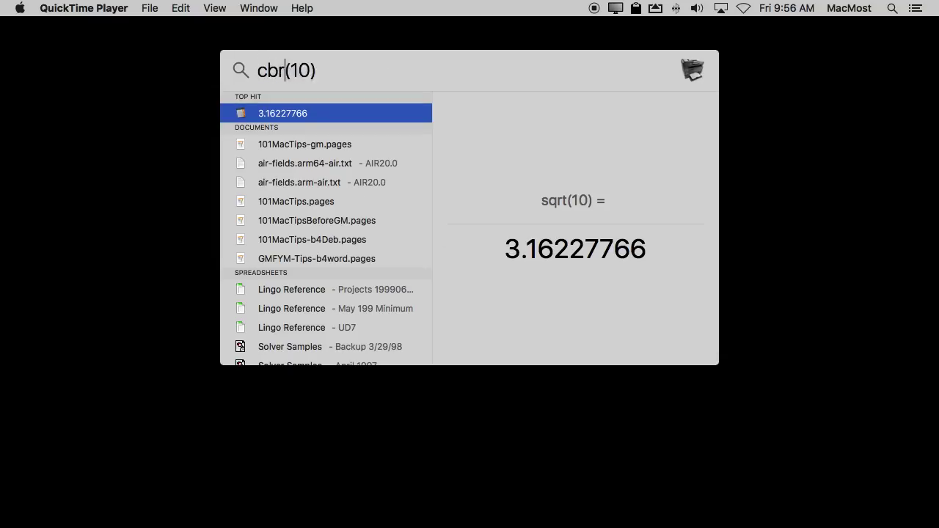
Replace the cube root expression with the powers of two 2^3 and 2^4
triple_click(284, 72)
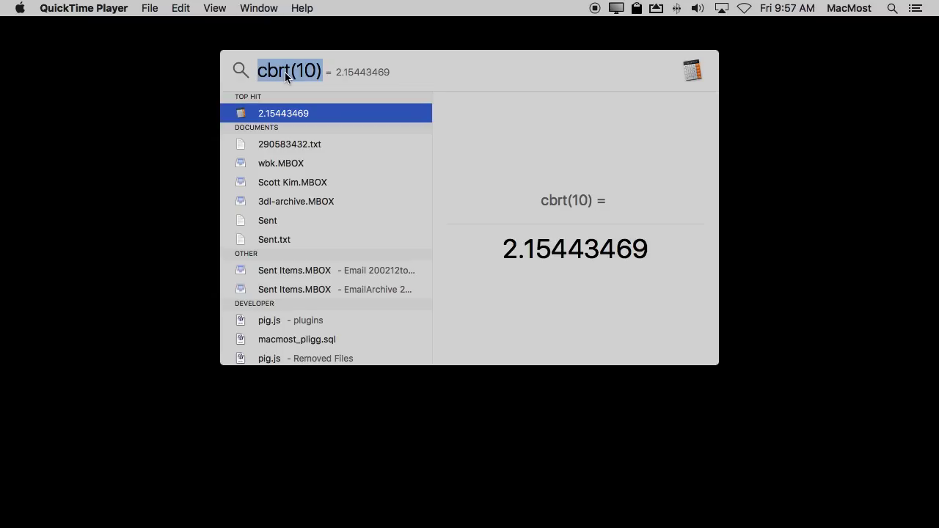
type("2^")
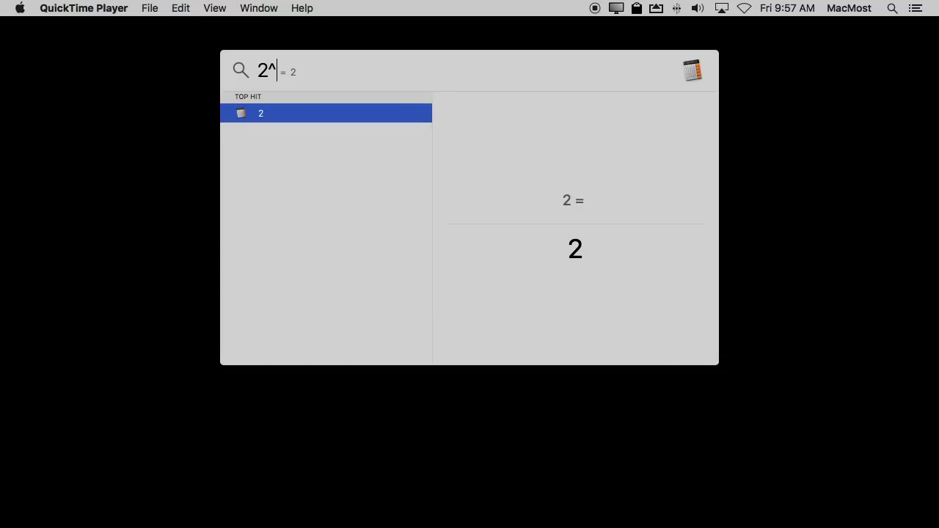
type("3")
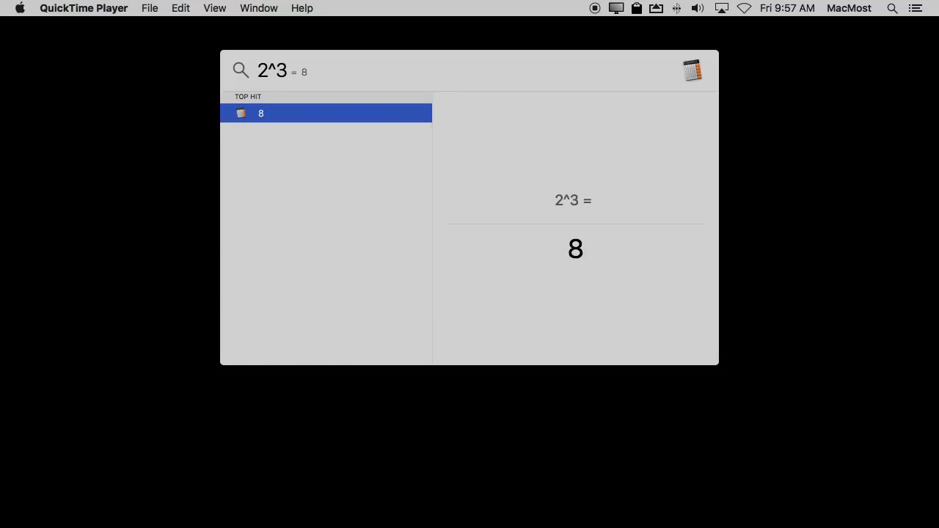
key("BackSpace")
type("4")
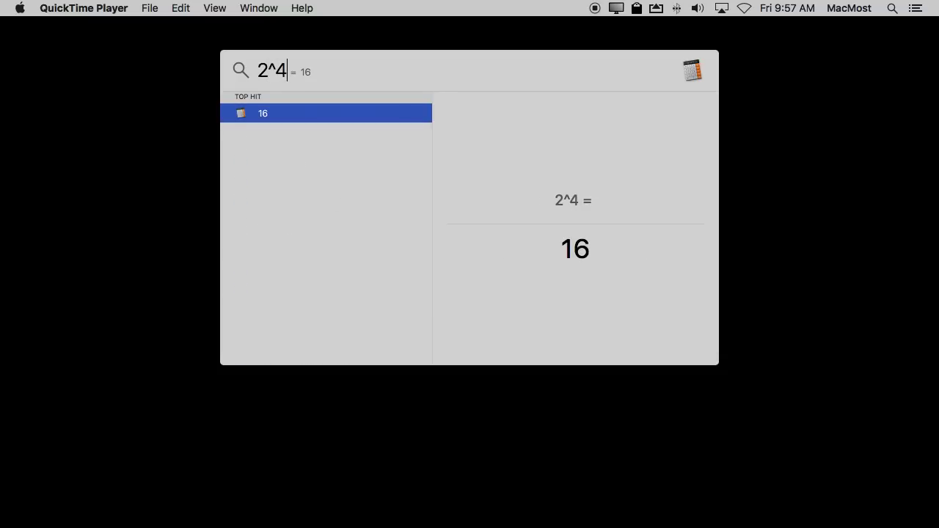
Clear the power expression and calculate the square root of 9 as 9^(.5)
key("BackSpace")
key("BackSpace")
key("BackSpace")
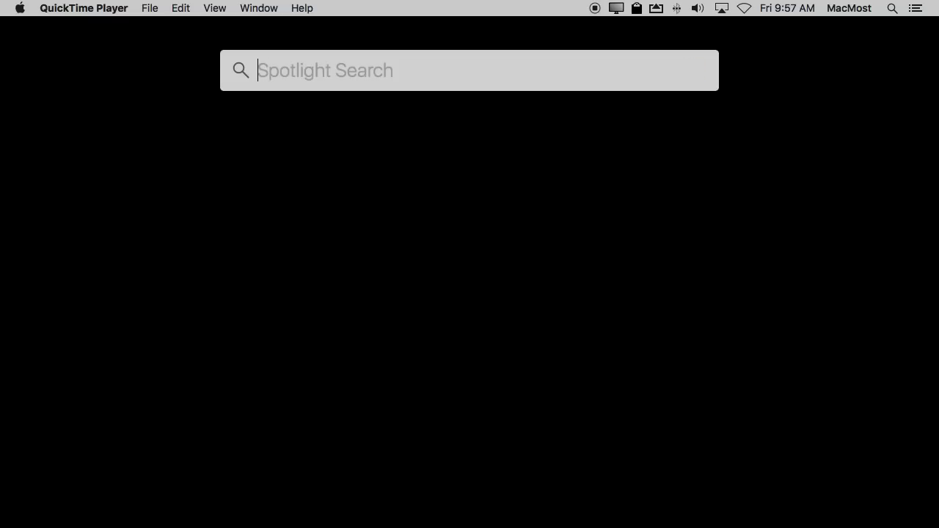
type("9")
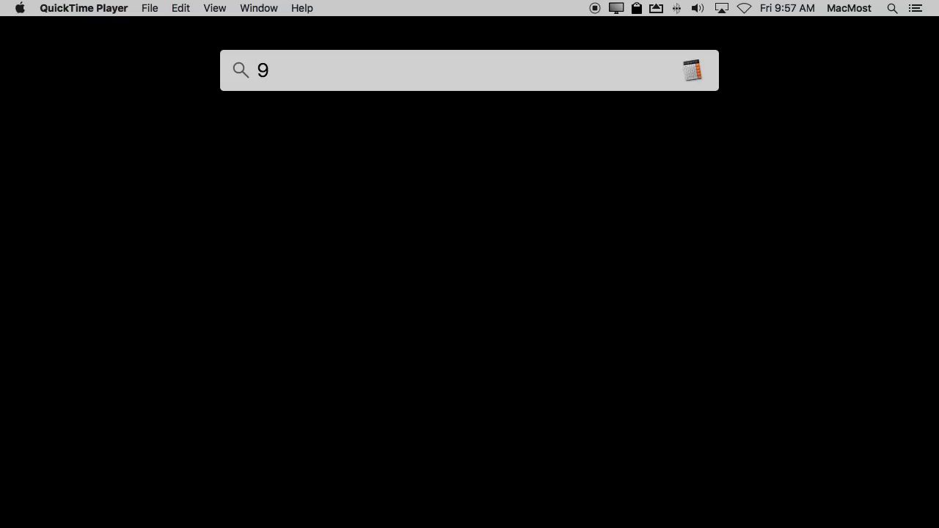
type("^(")
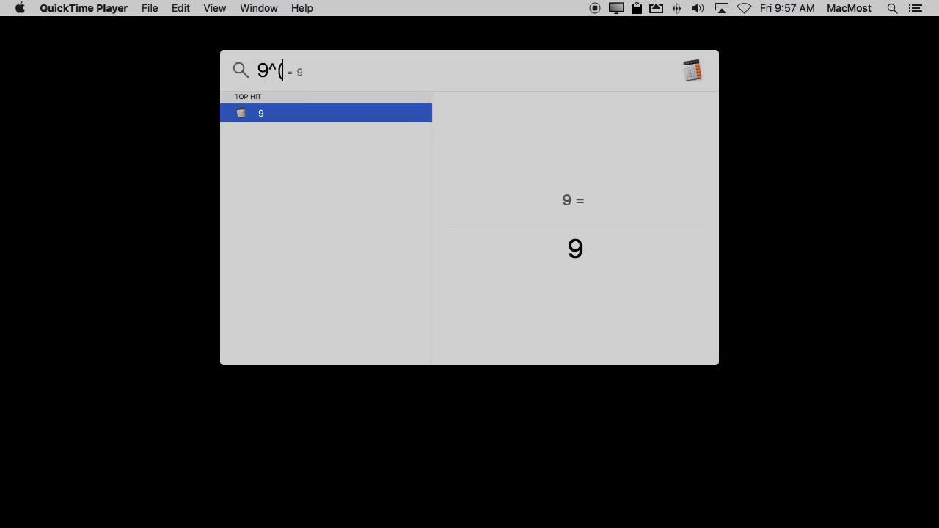
type(".5)")
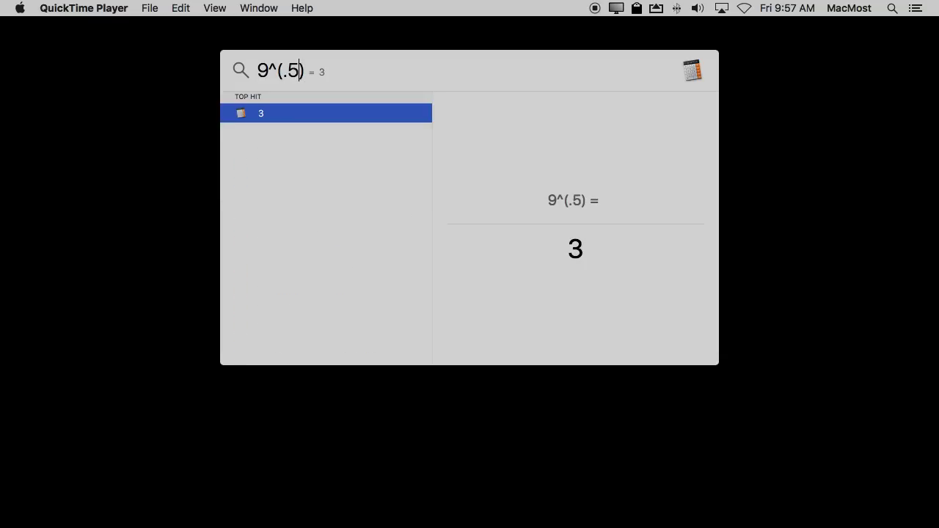
Edit the expression to 27^(1/2), using a fractional exponent and 27 as the base
key("BackSpace")
key("BackSpace")
type("1/2")
key("Left")
key("Left")
key("Left")
key("Left")
key("Left")
key("BackSpace")
type("27")
Calculate the cube and fourth roots of 27 with exponents (1/3) and (1/4), and dismiss Spotlight
key("Right")
key("Right")
key("Right")
key("Right")
key("Right")
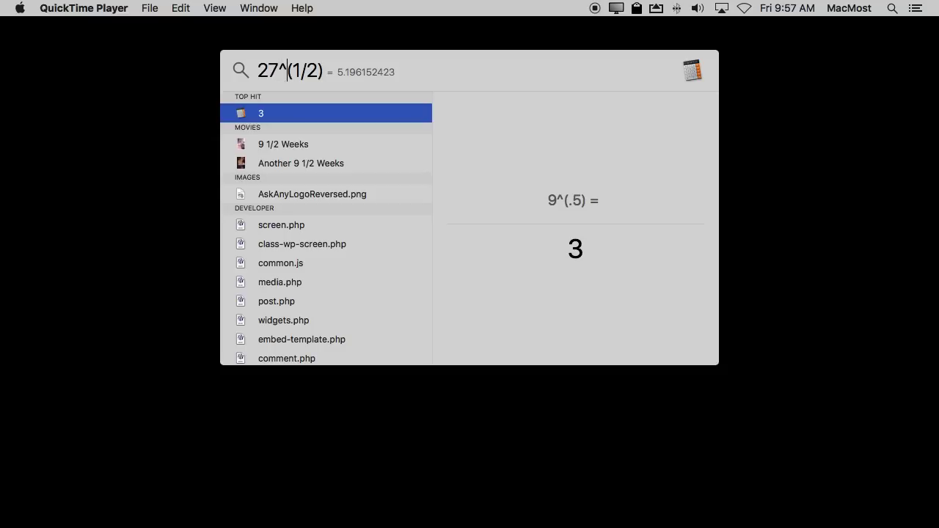
key("BackSpace")
type("3")
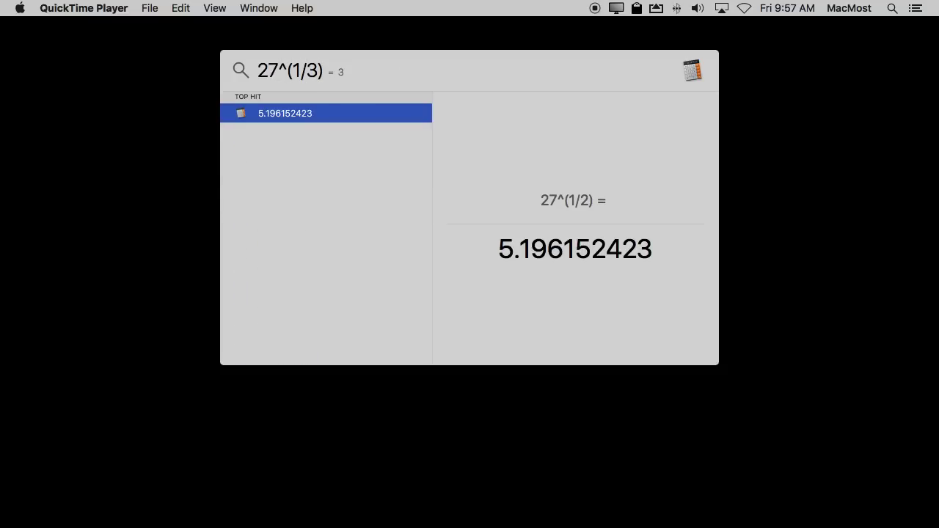
key("BackSpace")
type("4")
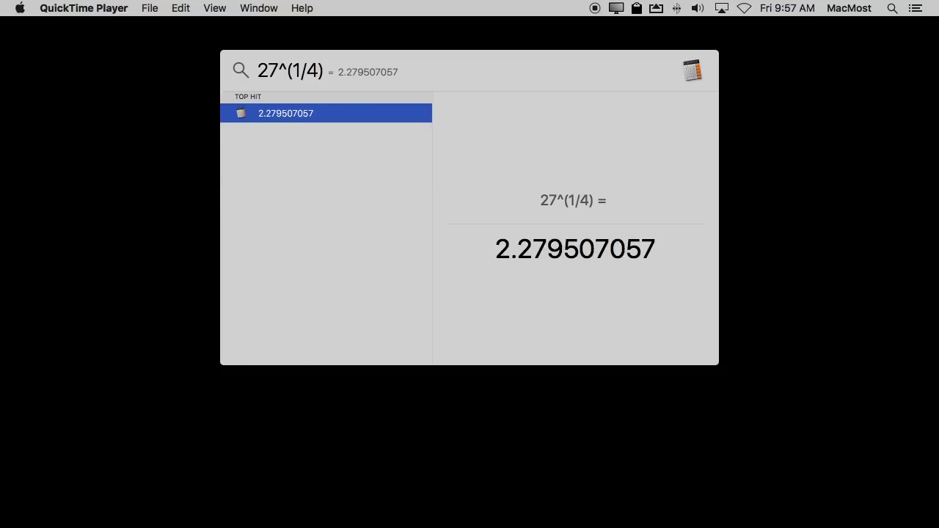
key("Escape")
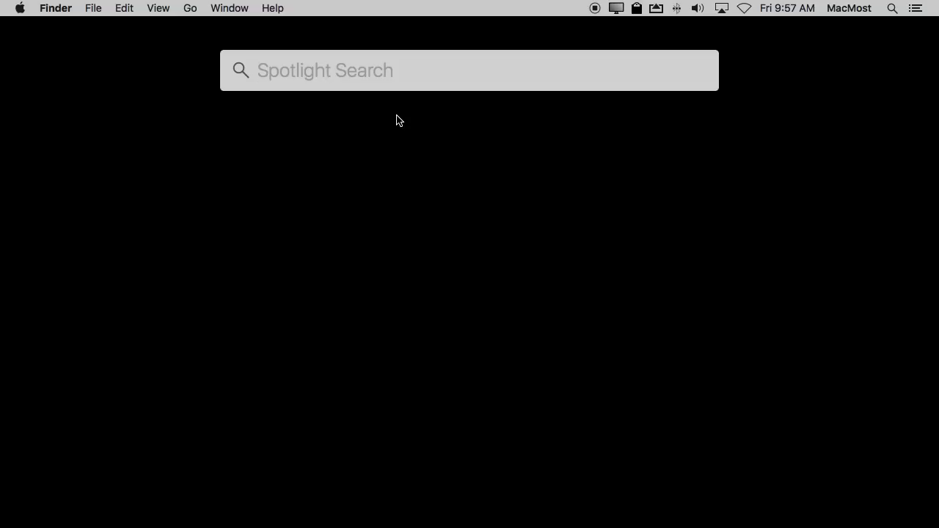
Calculate sqrt(15) in Spotlight and wrap it in ceil() to round the result up
type("sqrt(1")
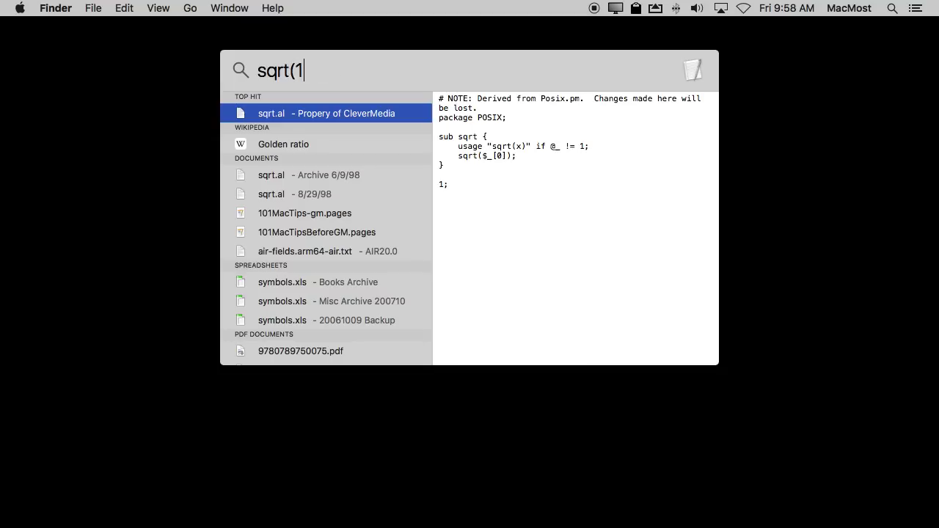
type("5)")
key("super+a")
key("Left")
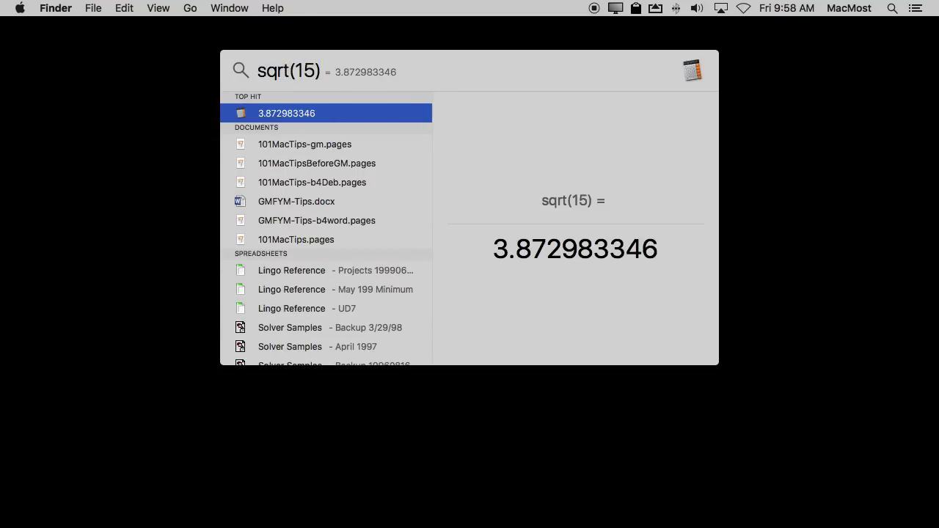
type("ceil(")
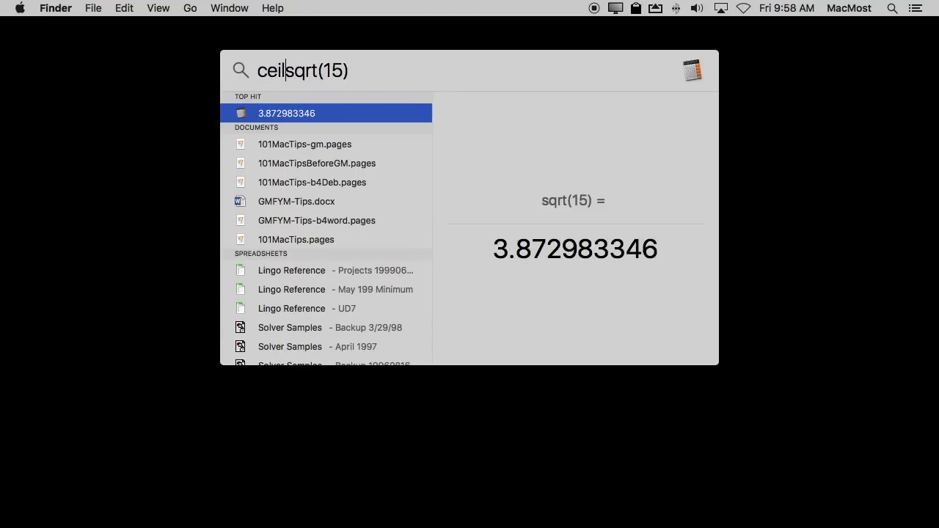
key("super+Right")
type(")")
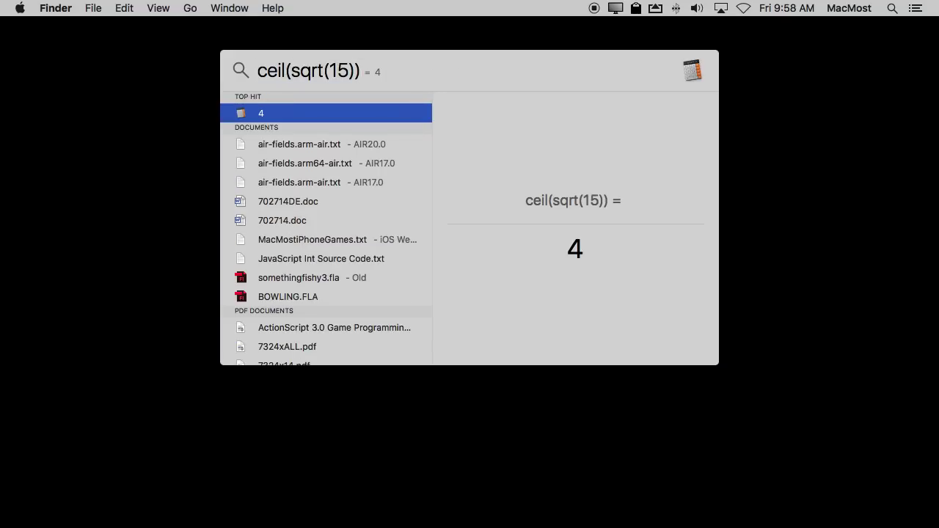
Replace ceil with floor around sqrt(15) to round the result down
key("Left")
key("Left")
key("Left")
key("Left")
left_click(286, 73)
key("BackSpace")
key("BackSpace")
key("BackSpace")
key("BackSpace")
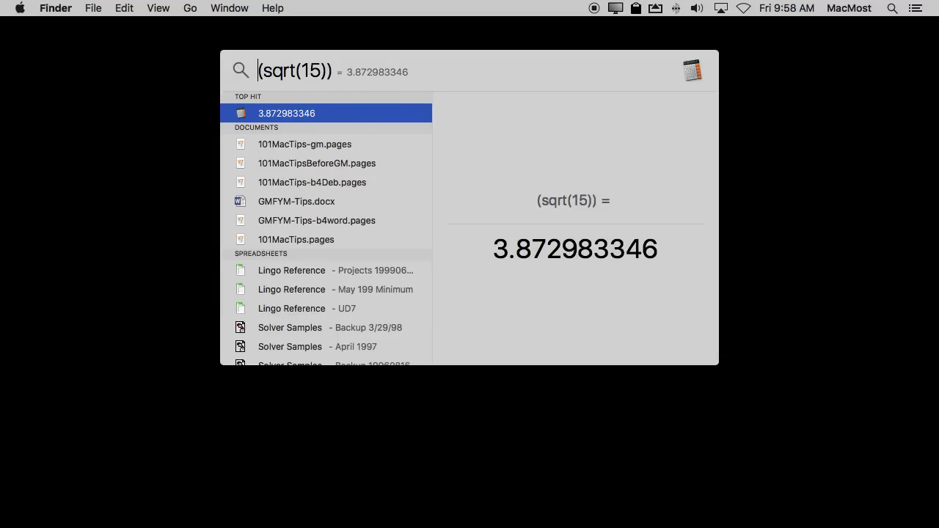
type("floor")
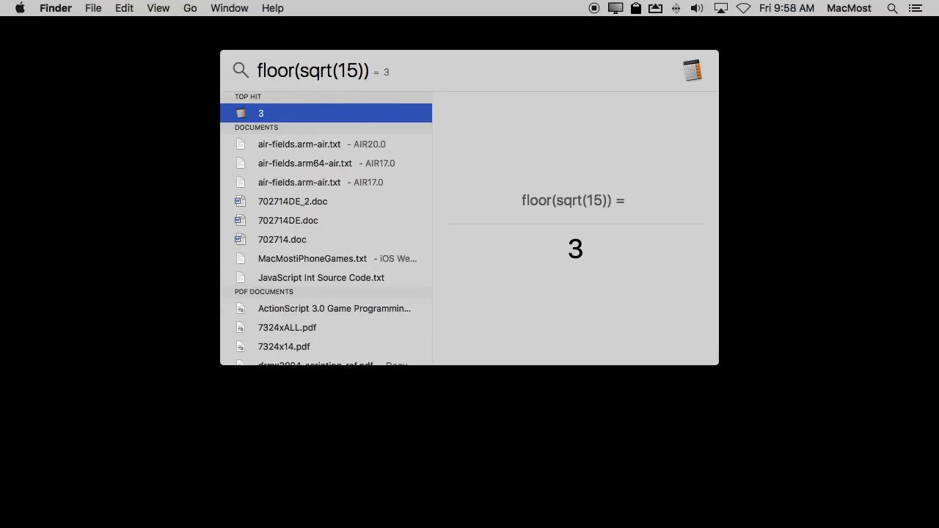
Round 7.2 and 7.8 to the nearest integer using rint(7.2) and rint(7.8)
key("super+a")
type("rint(")
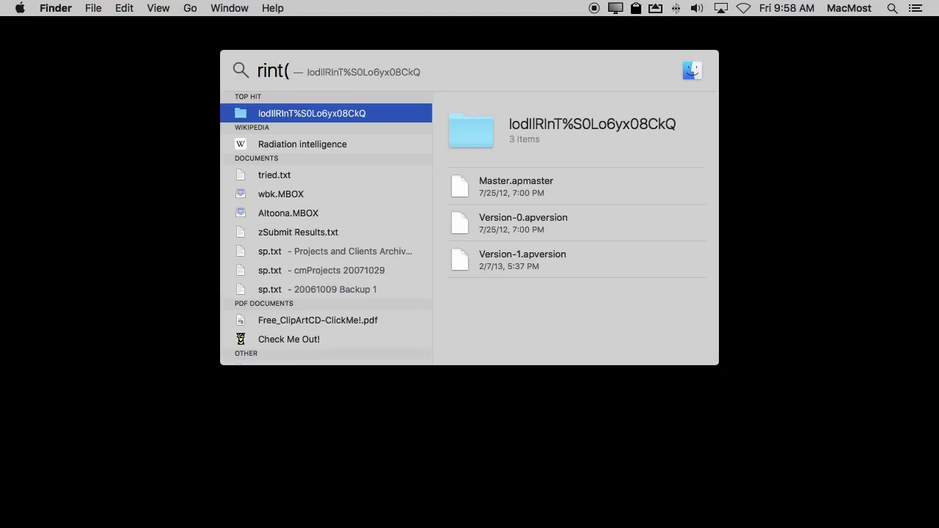
type("7.2)")
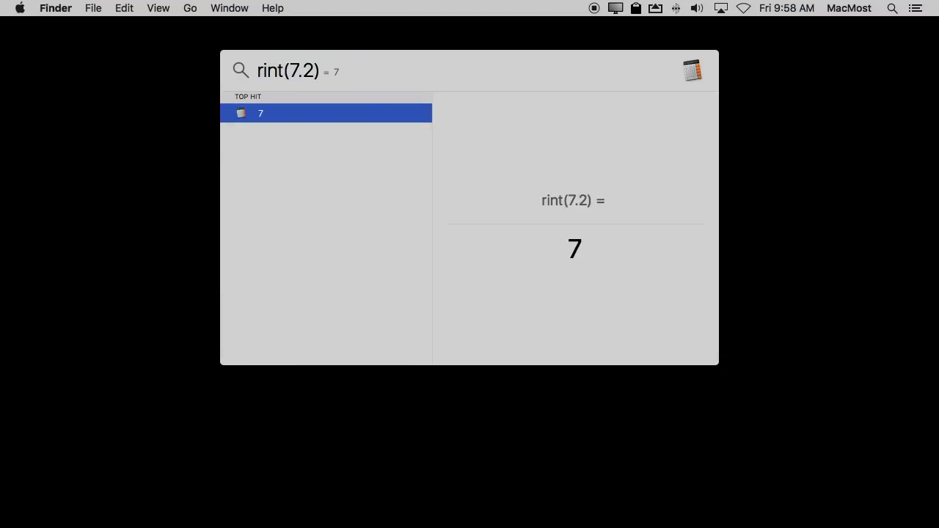
key("Left")
key("BackSpace")
type("8")
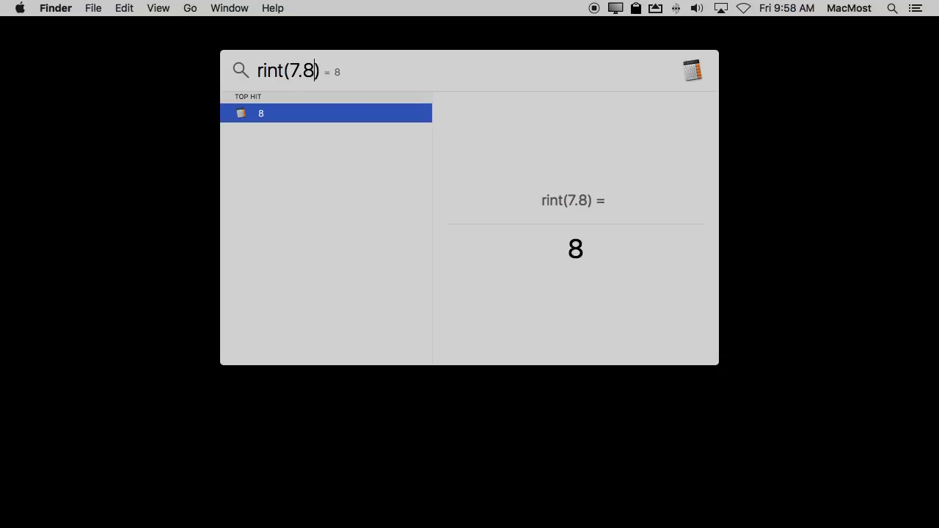
Calculate the absolute values fabs(9) and fabs(-9) in Spotlight
key("super+a")
type("fabs(")
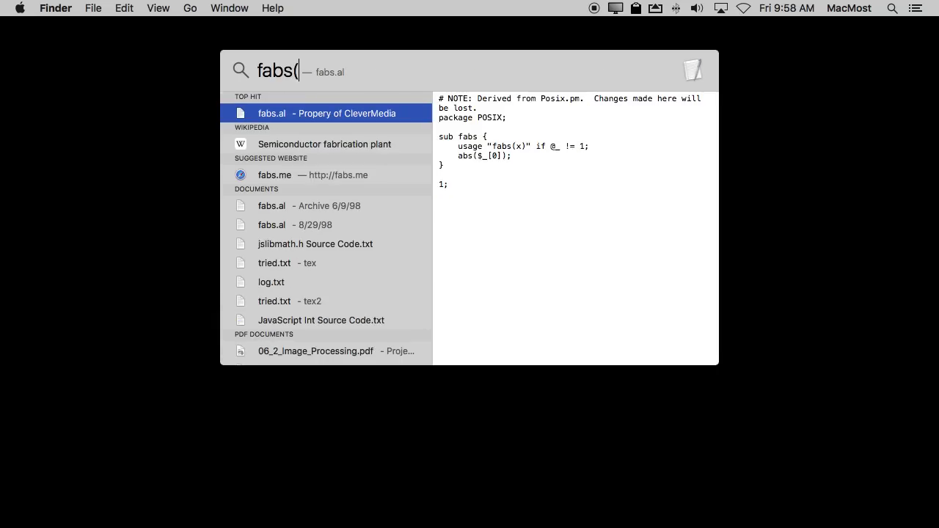
type("9)")
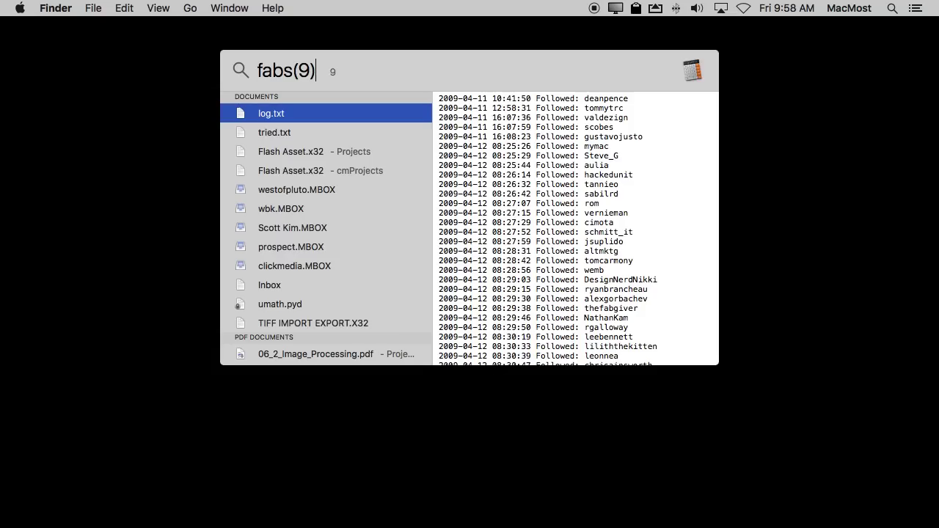
key("Left")
key("Left")
type("-")
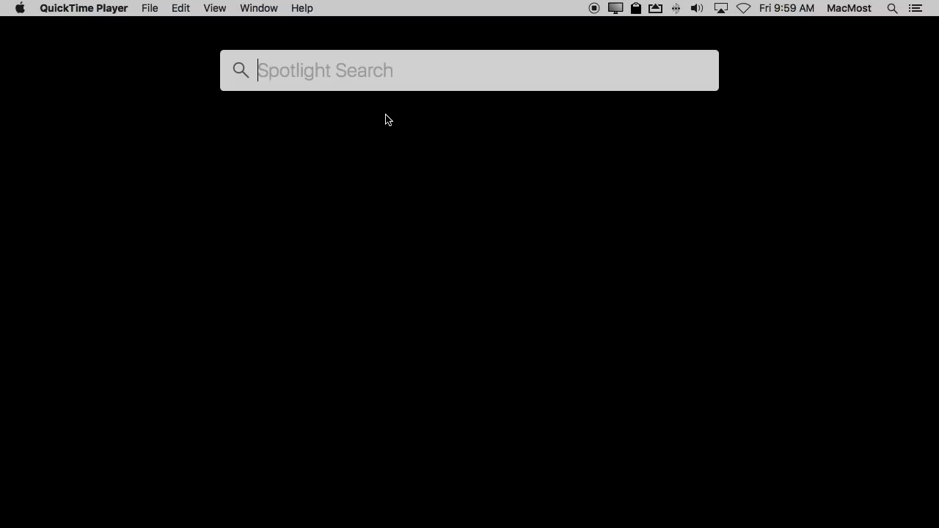
Calculate the sine and cosine of .5 using sin(.5) and cos(.5)
type("sin(")
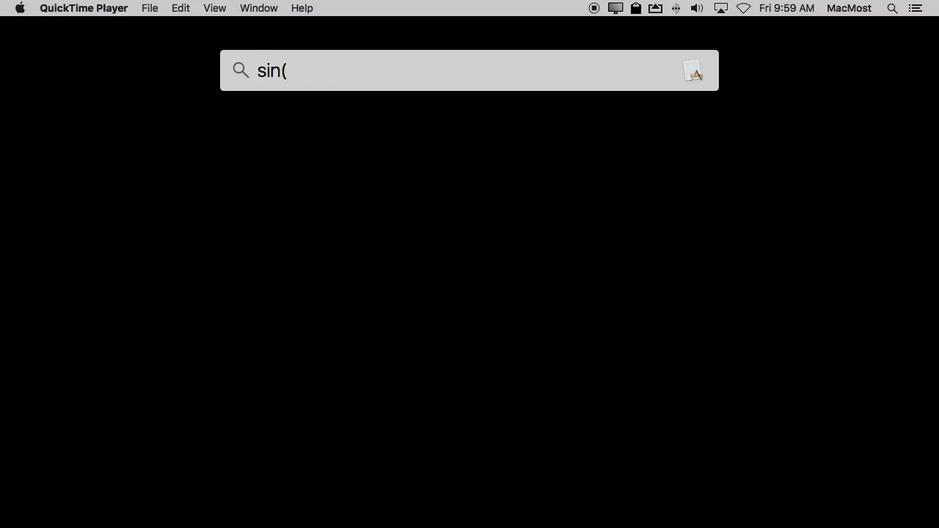
type(".5)")
key("Left")
key("Left")
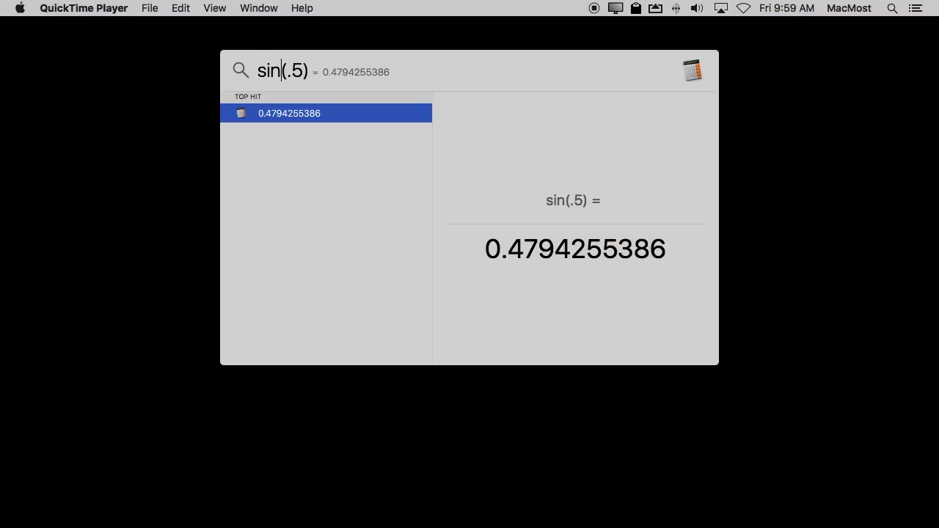
key("BackSpace")
key("BackSpace")
key("BackSpace")
type("cos")
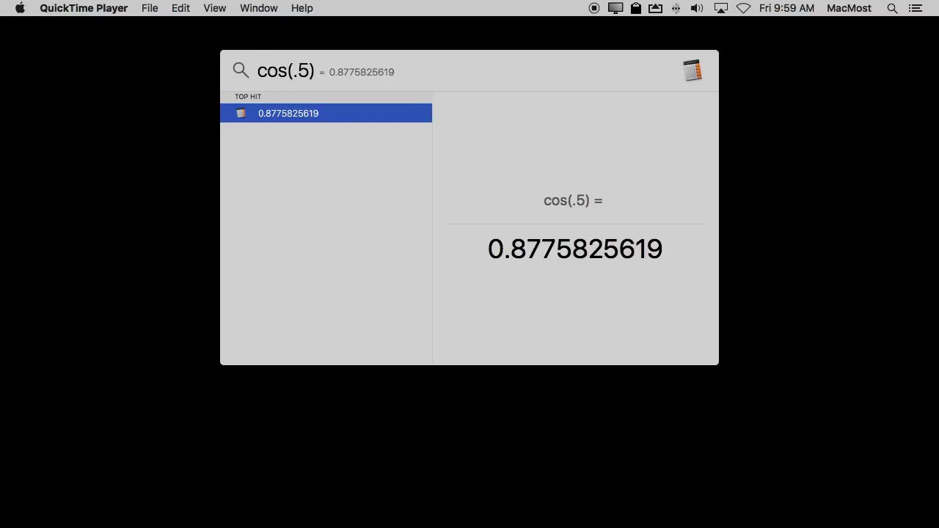
Replace the cosine function with tan to calculate tan(.5)
key("BackSpace")
key("BackSpace")
key("BackSpace")
type("r")
key("BackSpace")
type("tan")
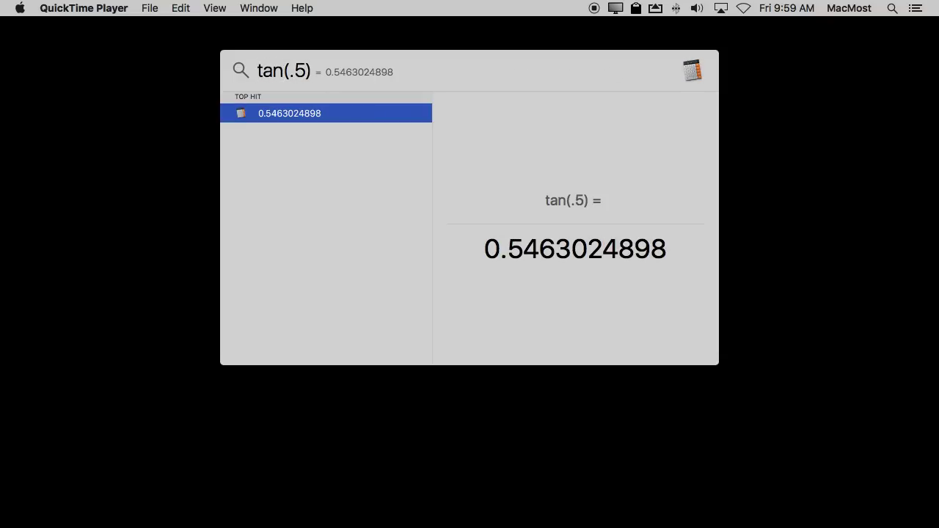
Replace the tangent function with asin to calculate the arcsine of .5
key("BackSpace")
key("BackSpace")
key("BackSpace")
type("asci")
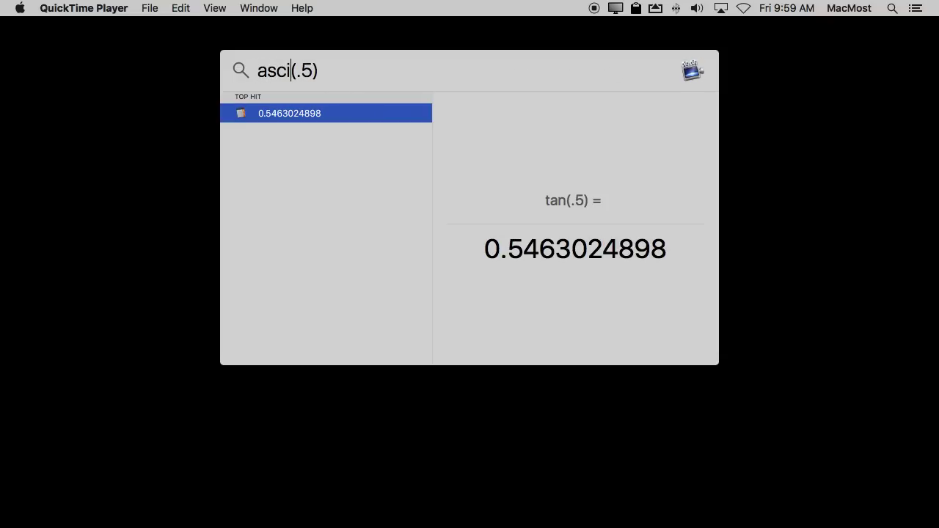
key("BackSpace")
key("BackSpace")
type("in")
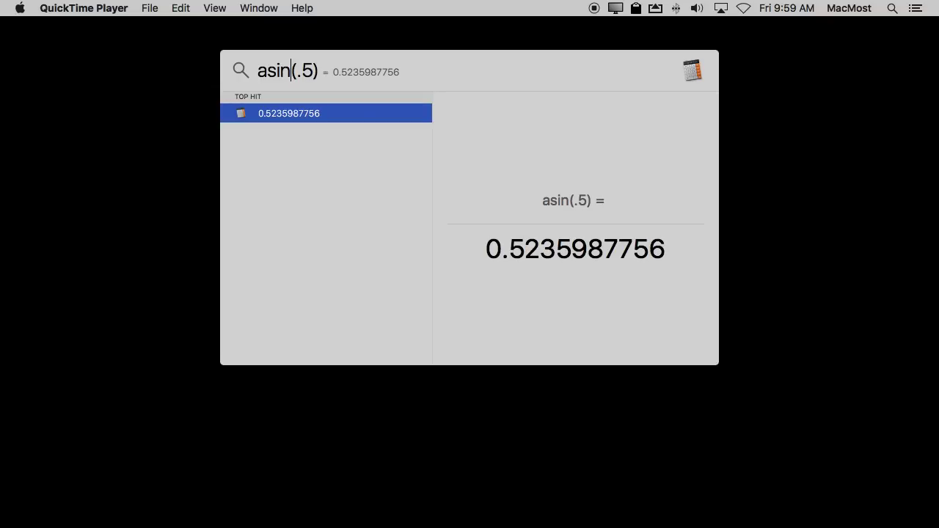
Change the inverse function applied to .5 to acos, and to atan for the arctangent
key("BackSpace")
key("BackSpace")
key("BackSpace")
type("cos")
key("BackSpace")
key("BackSpace")
key("BackSpace")
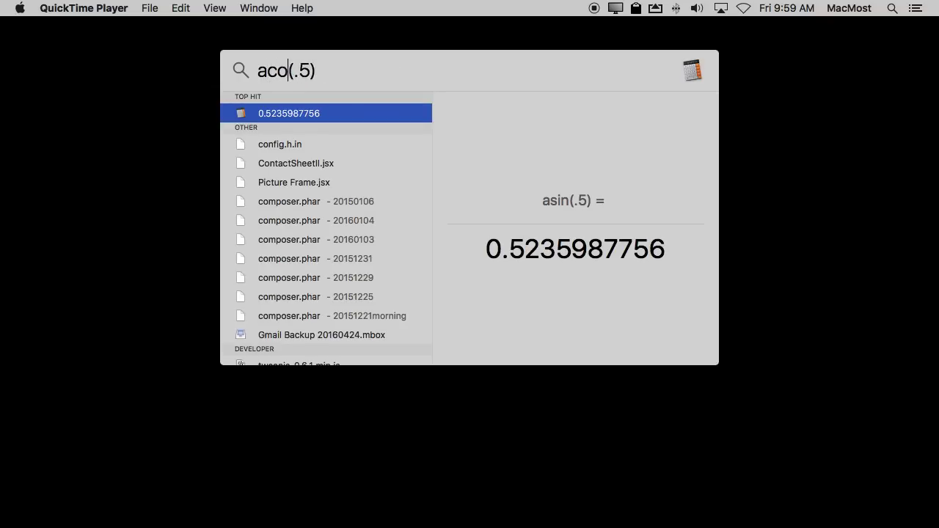
type("tan")
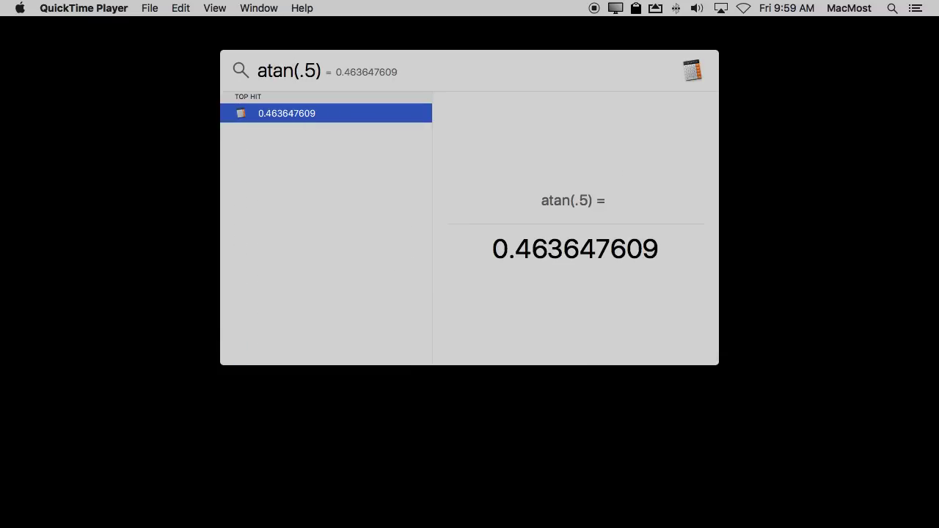
Replace the arctangent function with sinh to calculate the hyperbolic sine of .5
key("BackSpace")
key("BackSpace")
key("BackSpace")
key("BackSpace")
type("si")
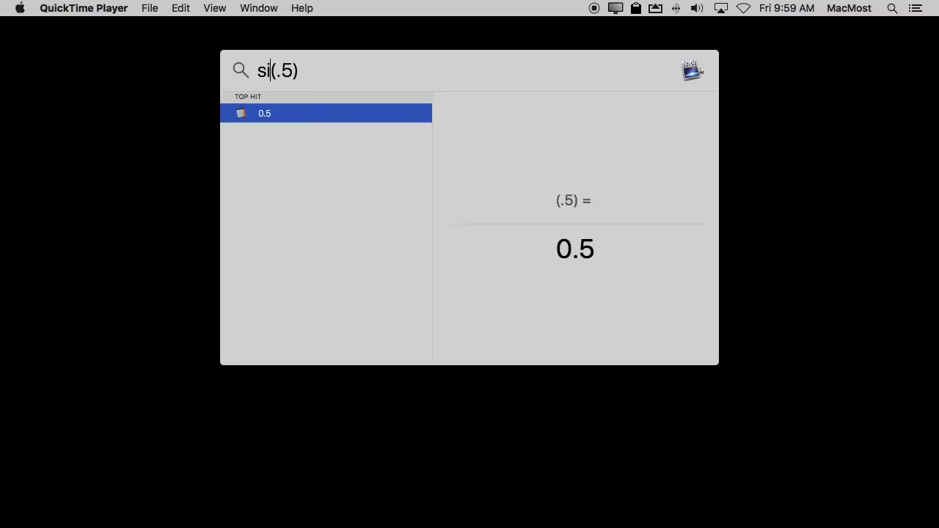
type("nh")
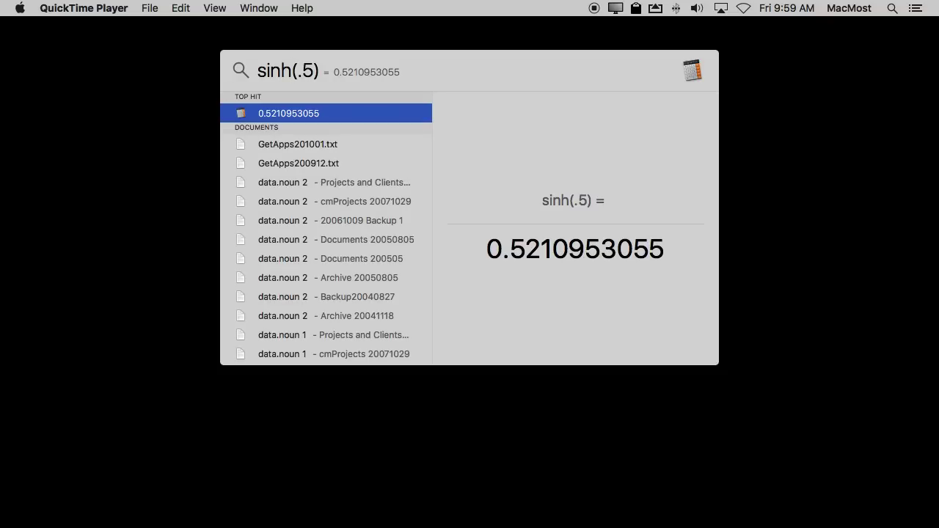
Turn the expression into asinh(.5) to calculate the inverse hyperbolic sine, and clear it
key("Left")
key("Left")
key("Left")
key("Left")
type("a")
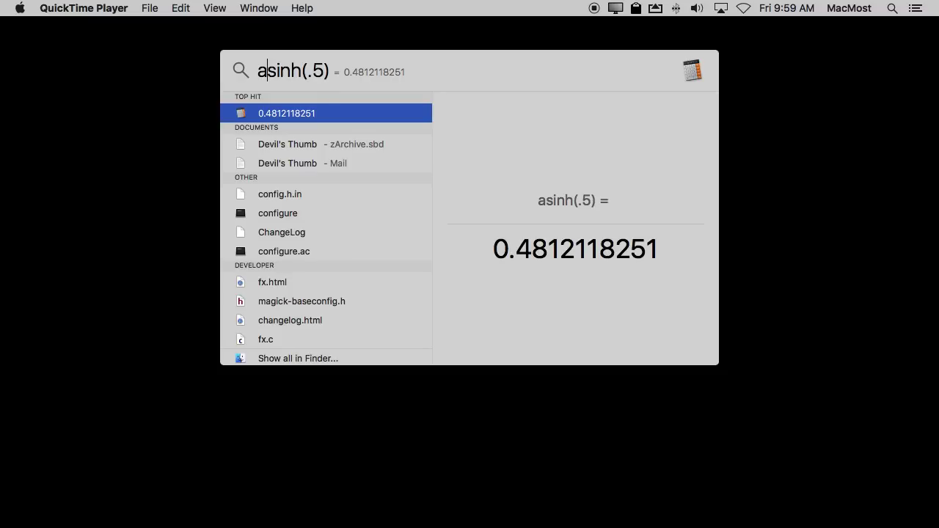
key("Right")
key("Right")
key("Right")
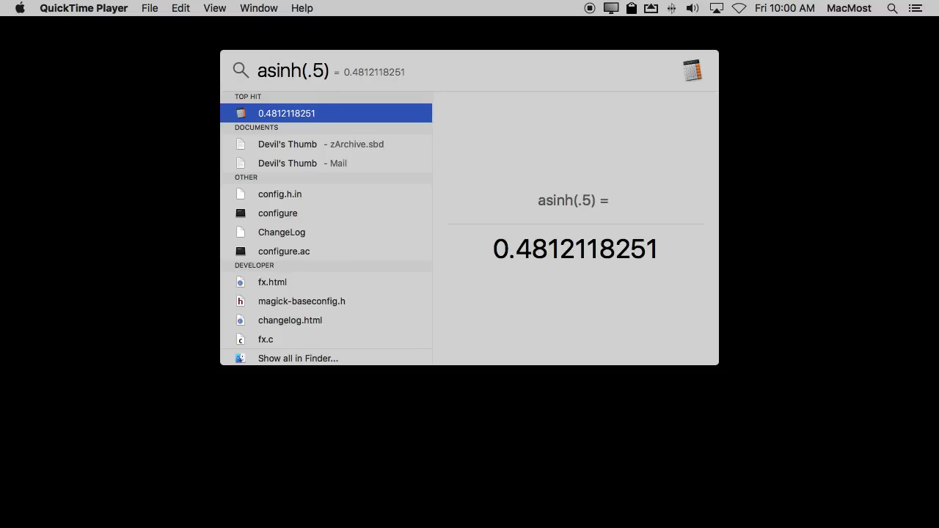
key("BackSpace")
key("BackSpace")
key("BackSpace")
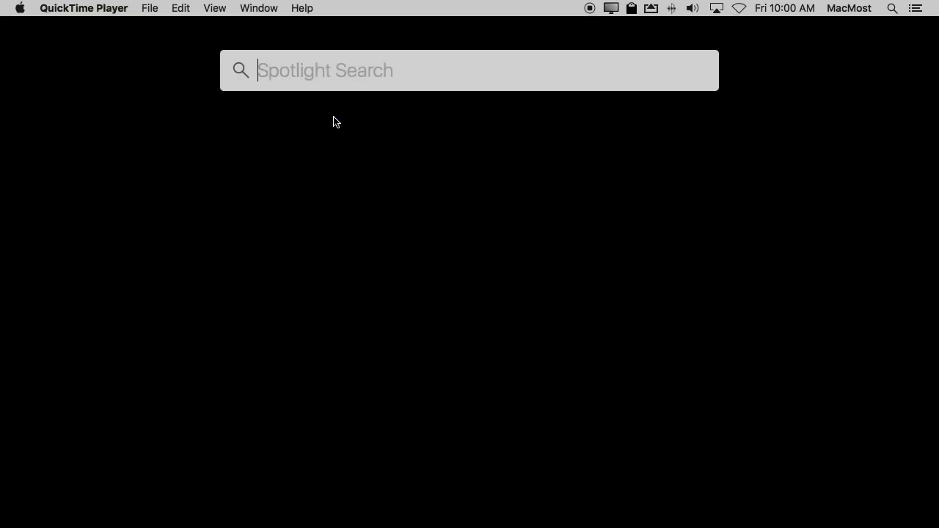
Calculate the exponential exp(2) and the base-10 logarithm log(100)
type("exp(2)")
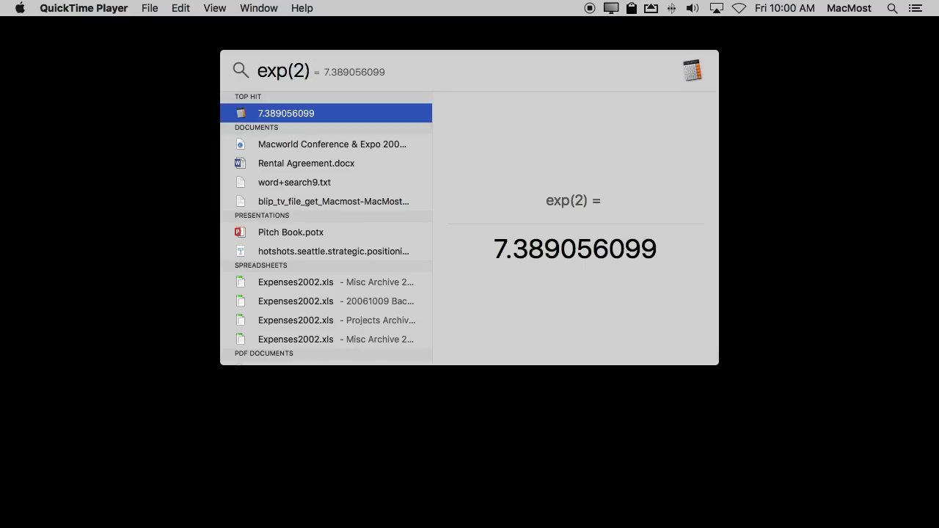
key("super+a")
type("log(")
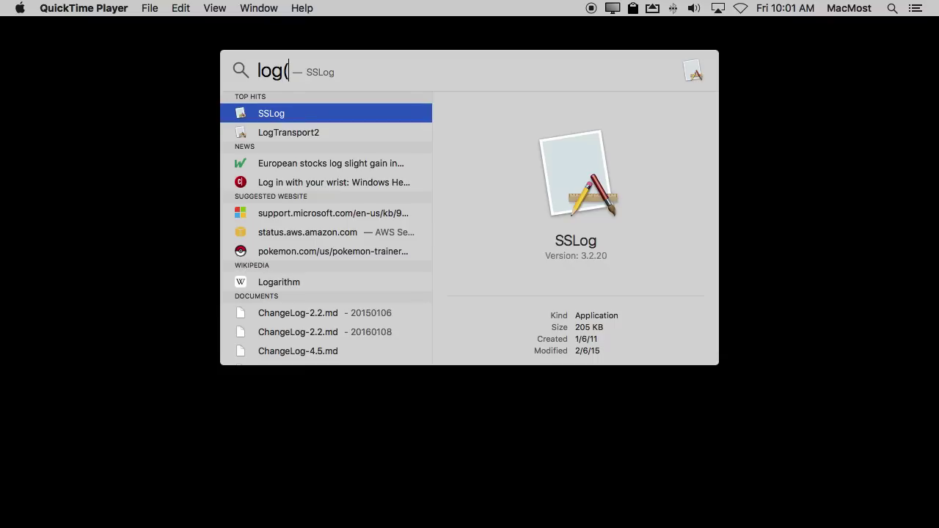
type("100)")
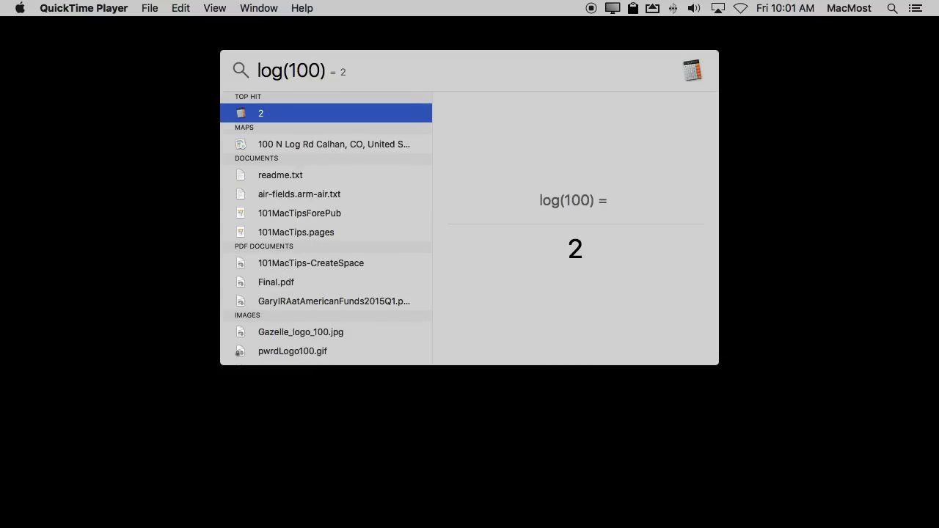
Replace the logarithm expression with ln(8) to calculate the natural logarithm of 8
key("super+a")
type("ln(")
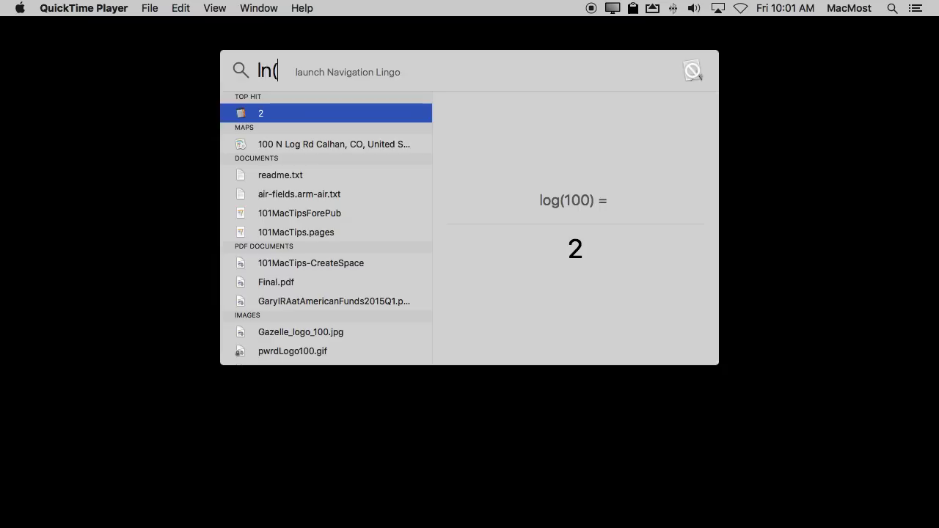
type("8)")
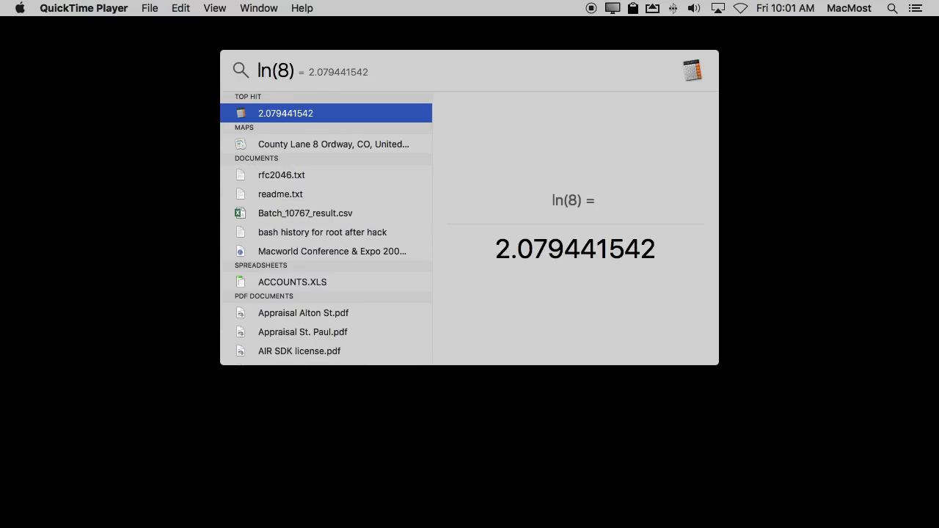
Clear the expression and enter 60E6 to evaluate a number in scientific notation
key("super+a")
key("BackSpace")
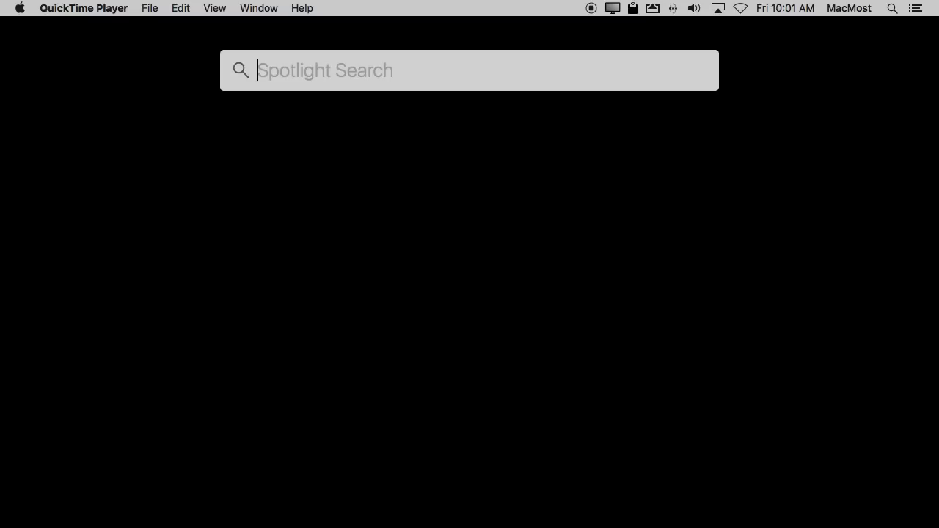
type("60")
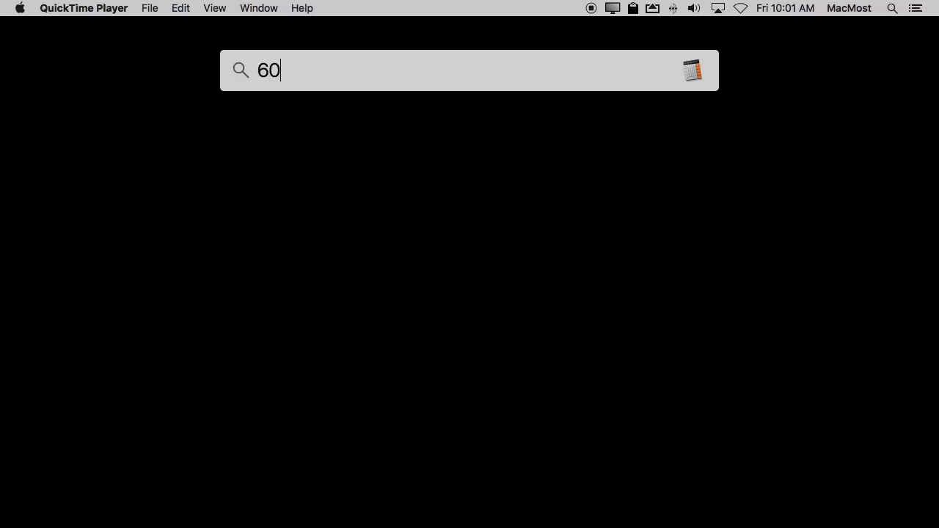
type("E6")
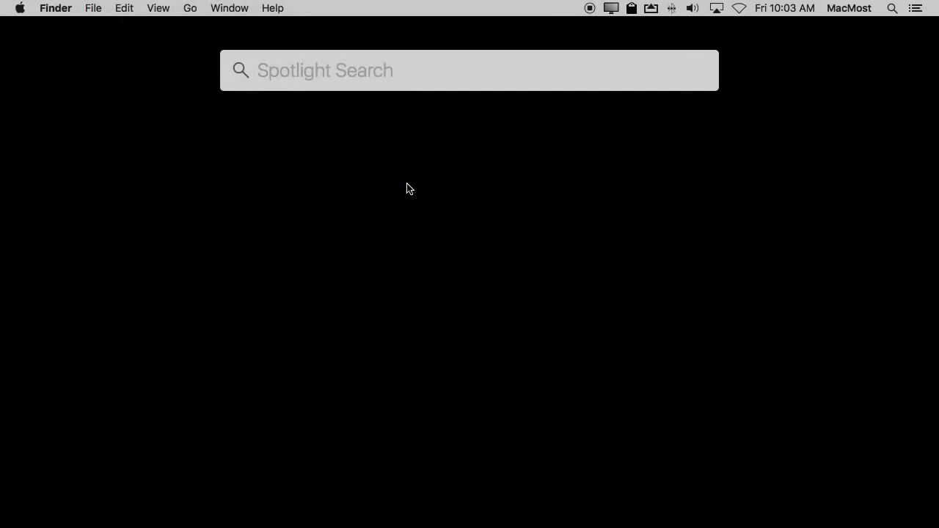
Look up the values of the constants pi and e in Spotlight, and clear the search
type("pi")
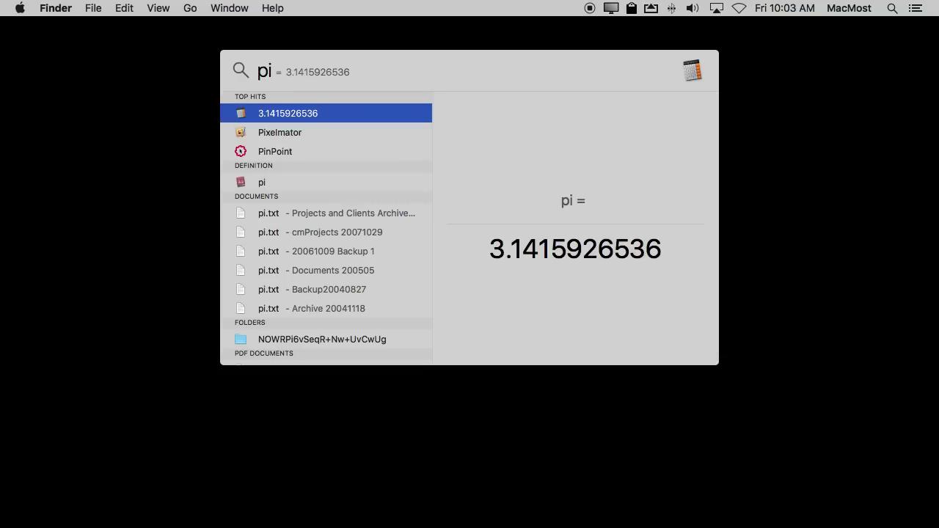
key("BackSpace")
key("BackSpace")
type("e")
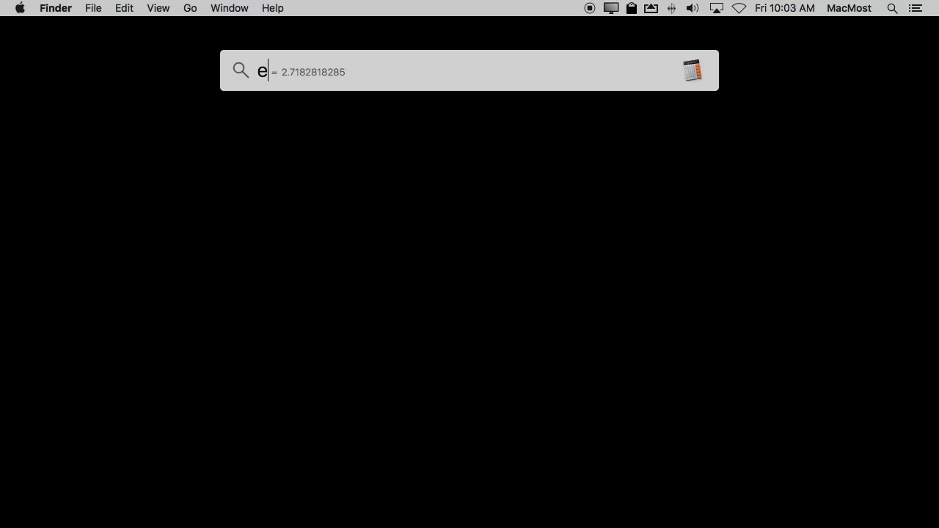
key("super+a")
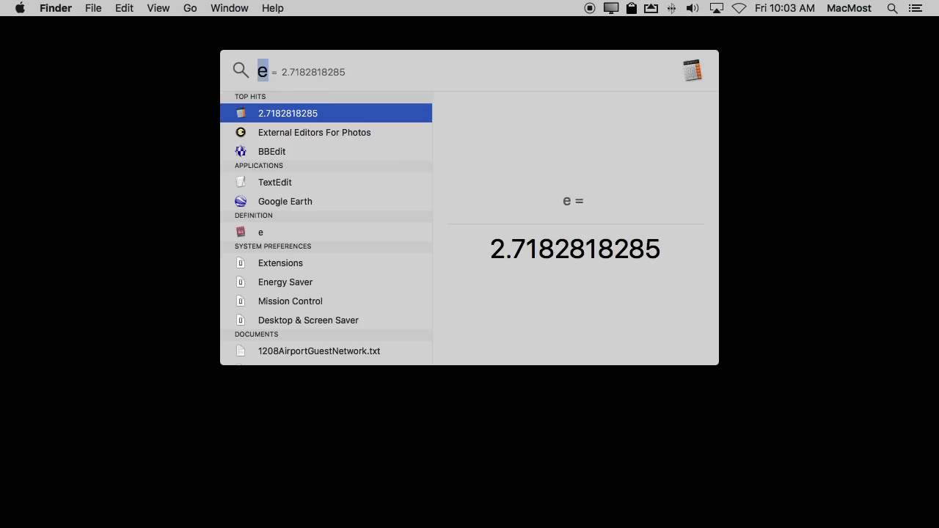
key("BackSpace")
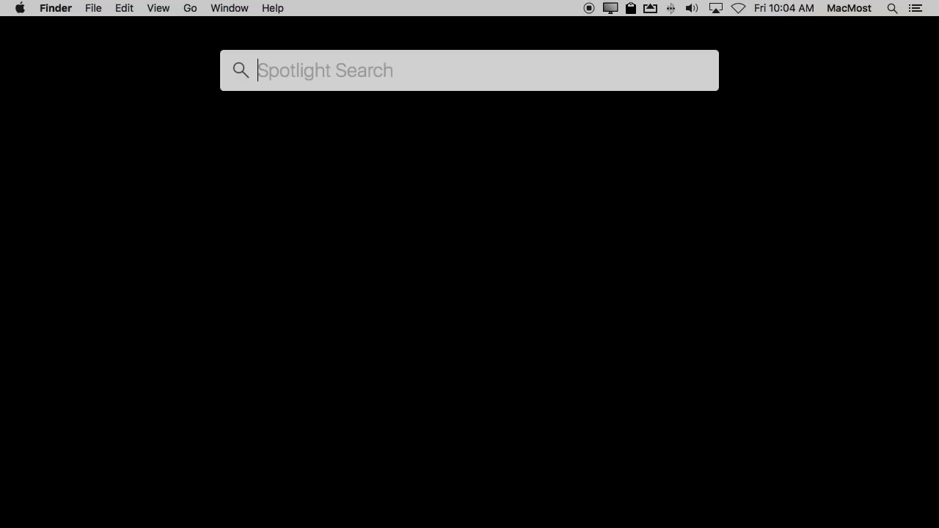
Calculate the factorials 5! and 6!, and clear the search
type("5!")
key("BackSpace")
key("BackSpace")
type("6!")
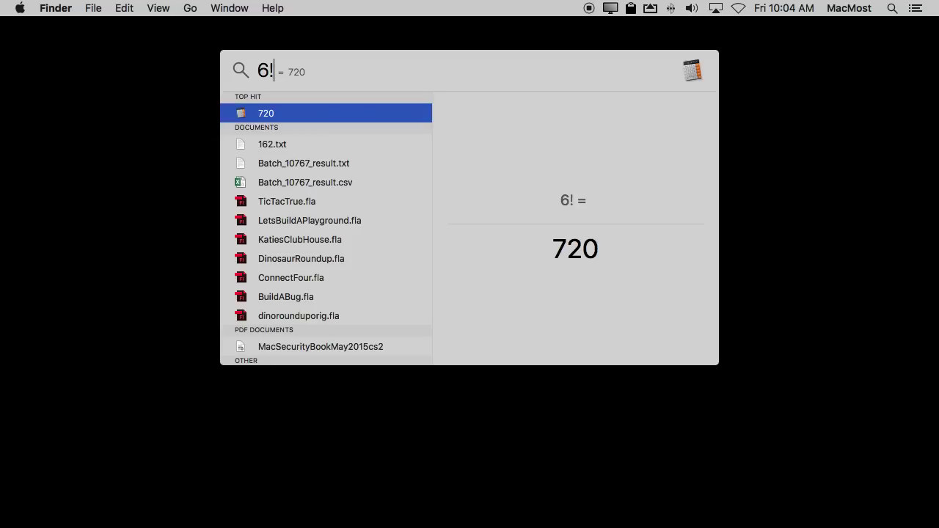
key("BackSpace")
key("BackSpace")
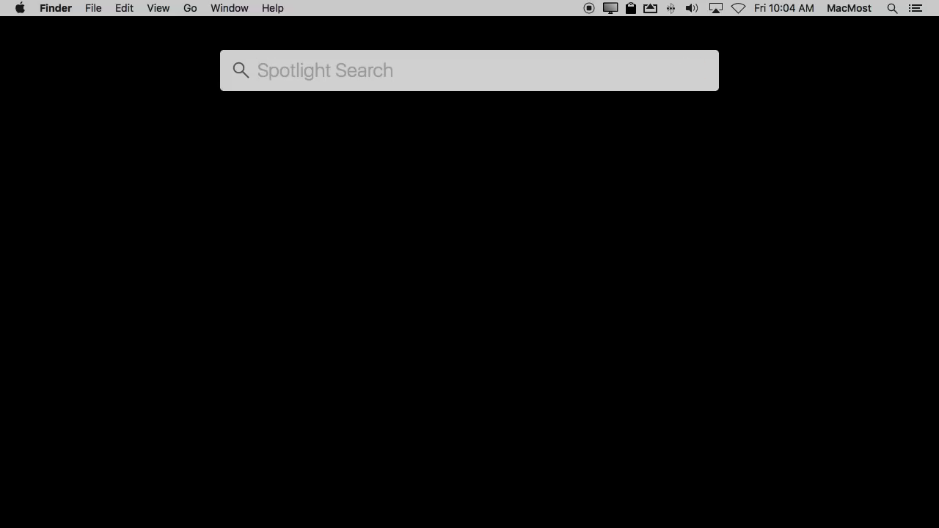
Calculate the remainders of 9 divided by 2, 4 and 5 with the % operator
type("9")
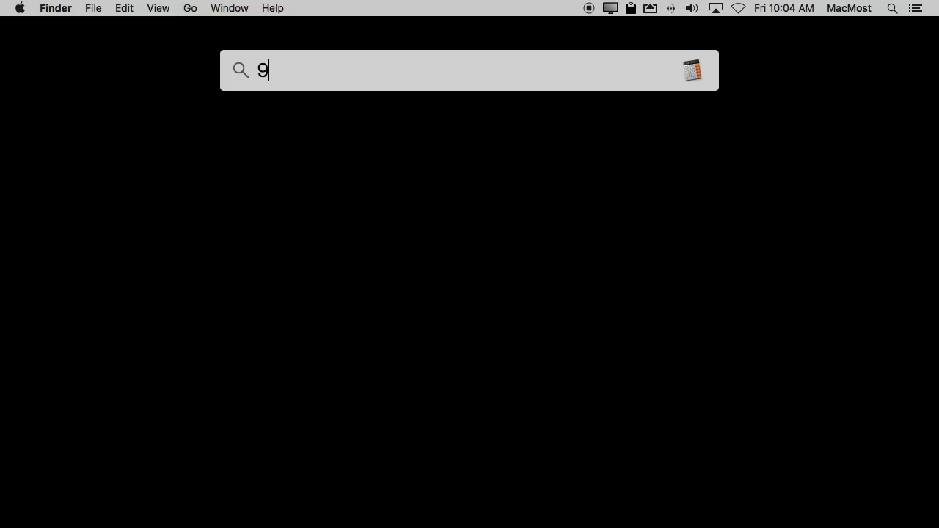
type("%2")
key("BackSpace")
type("4")
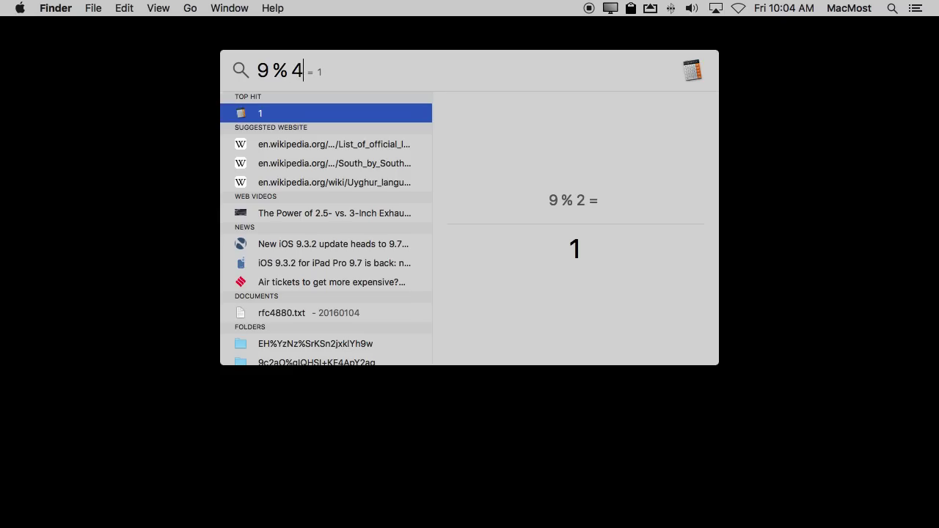
key("BackSpace")
type("5")
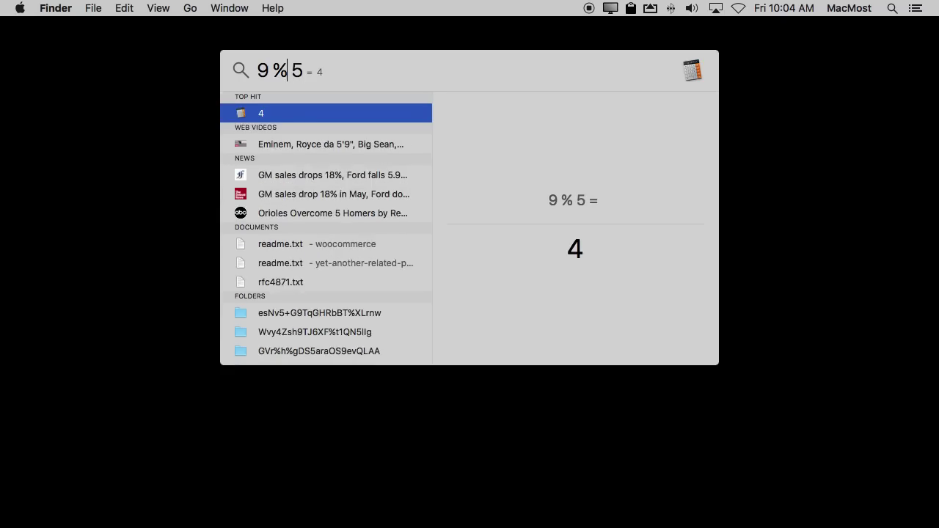
Change the dividend to 19 to calculate 19 % 5, and select the whole expression
key("super+Left")
type("1")
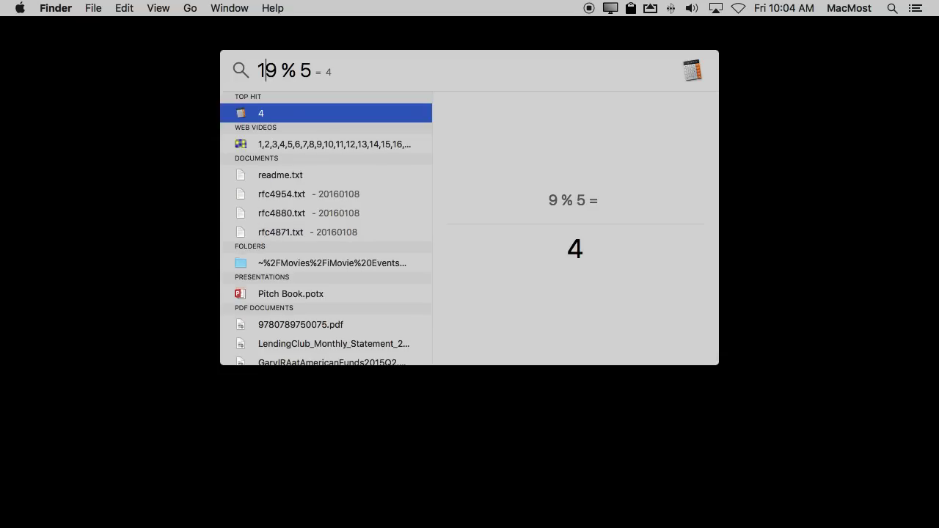
key("super+a")
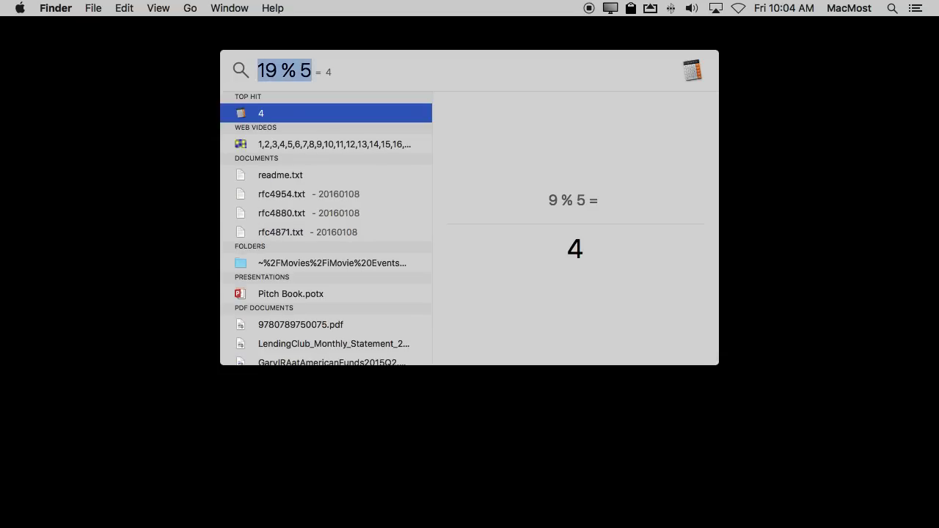
Clear the previous expression and calculate 5+(7+8)*4 in Spotlight, grouping the inner addition with parentheses
key("BackSpace")
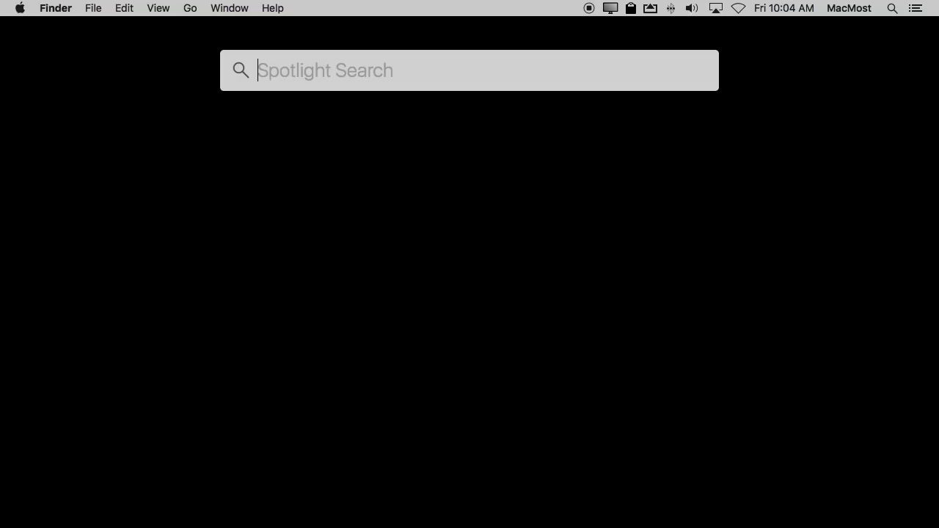
type("5+(7+")
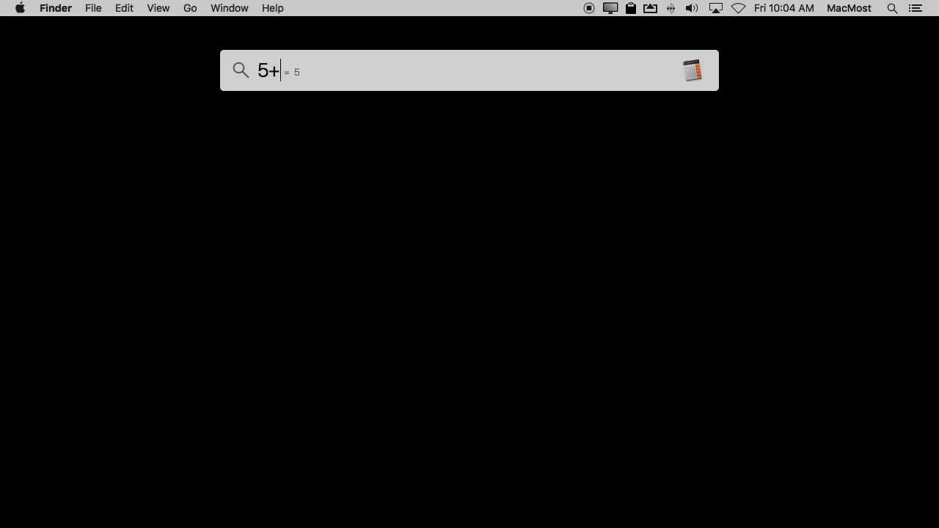
type("8)*4")
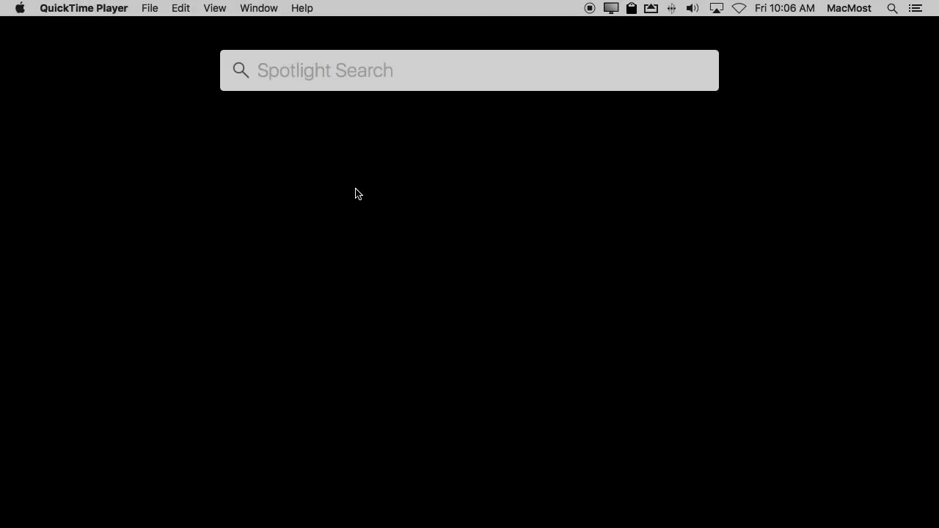
Calculate the remainder of 4 % 2 in Spotlight, and clear the search
type("4 %")
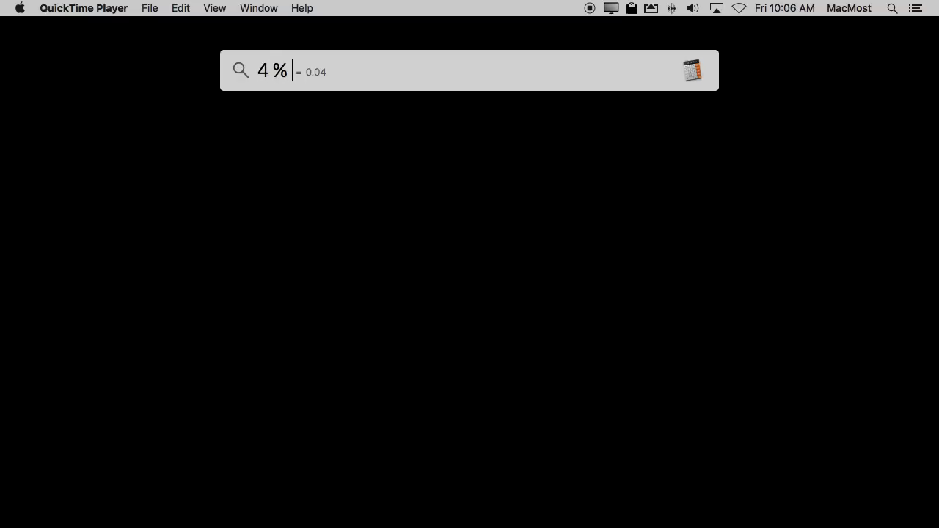
type(" 2")
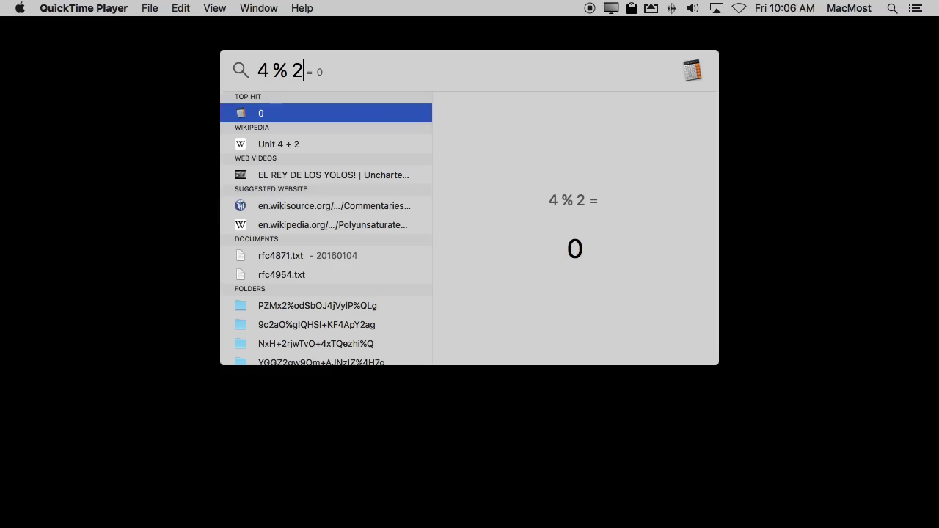
key("super+a")
key("BackSpace")
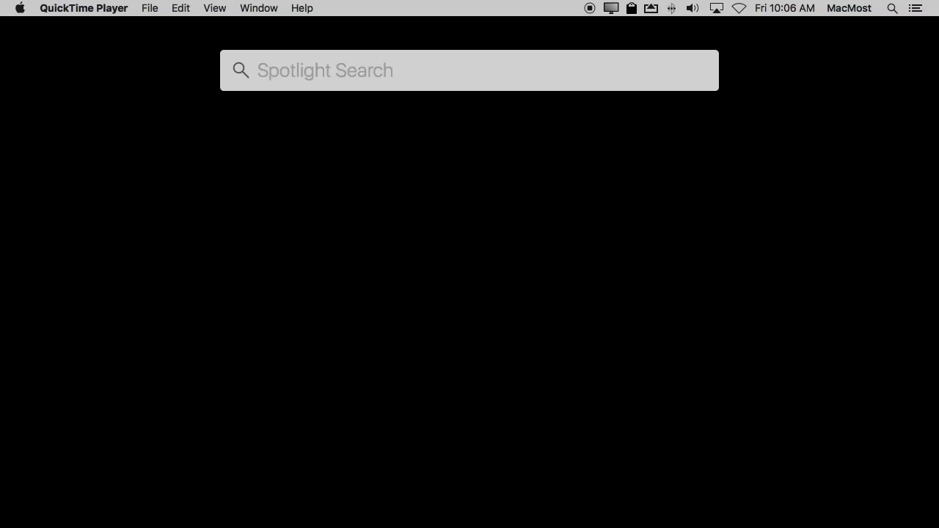
Calculate 7 percent of 50 with the expression 50*7%, and clear the search
type("50*")
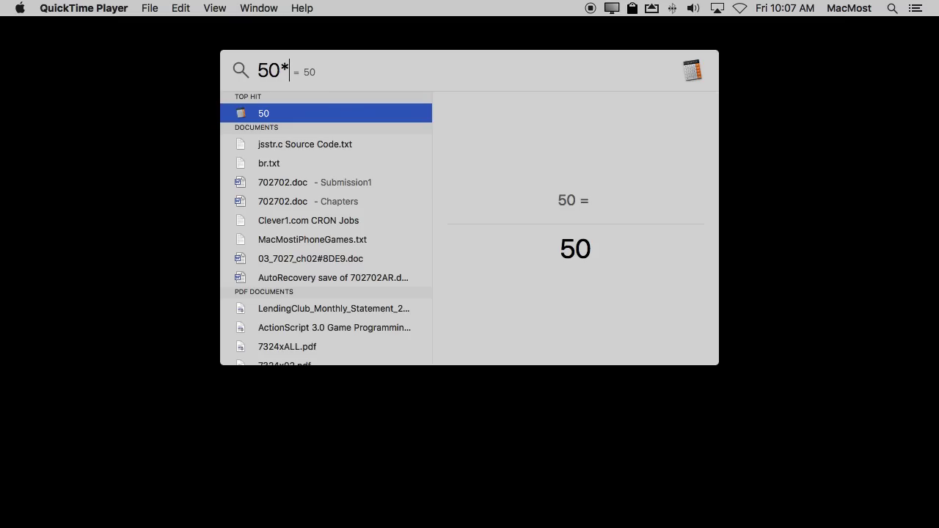
type("7%")
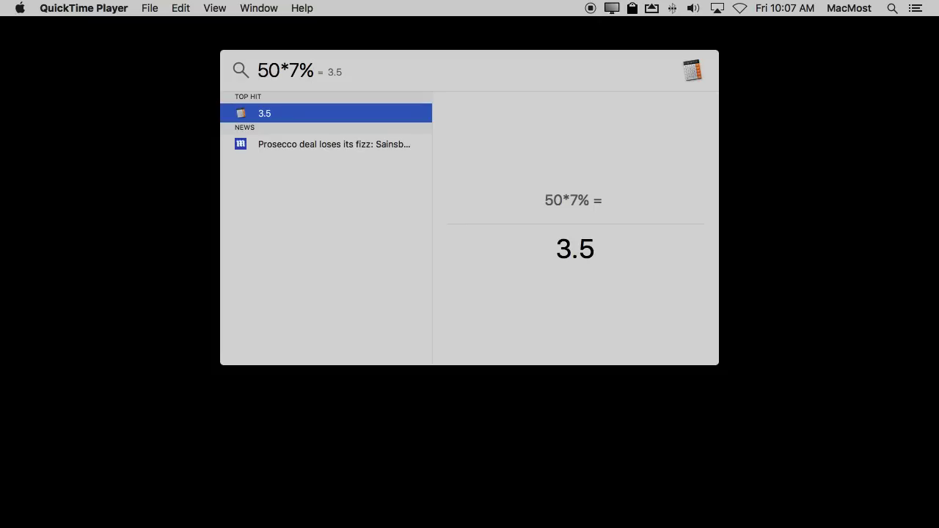
key("super+a")
key("BackSpace")
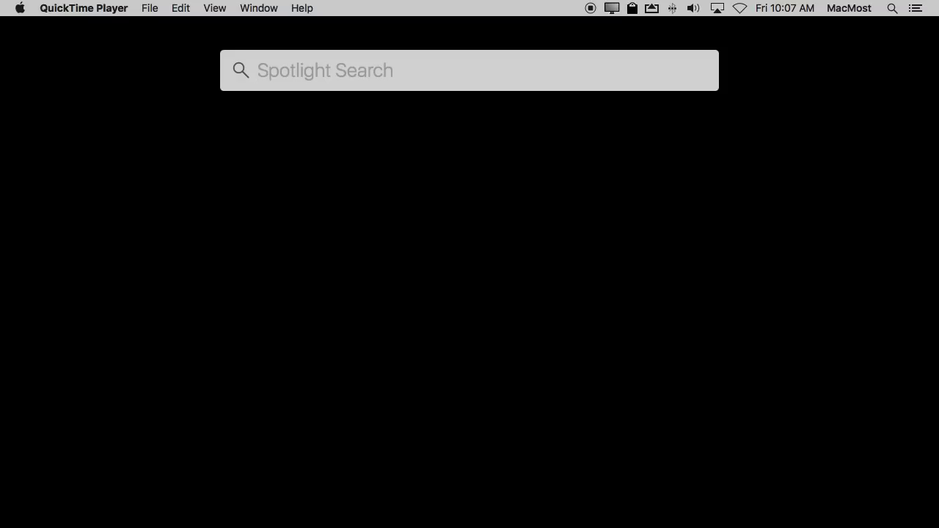
Calculate the sine of 45 degrees with sind(45), and move the insertion point back within the expression
type("sind(")
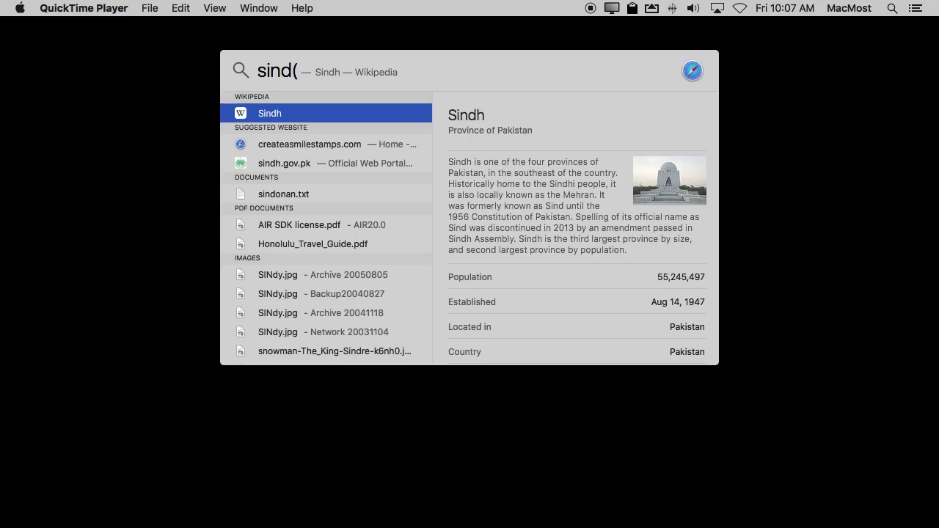
type("45)")
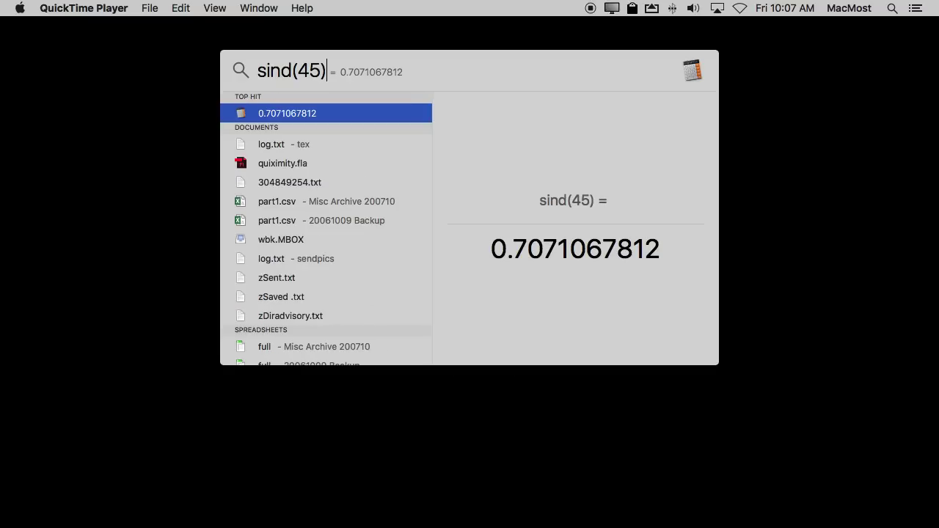
key("Left")
key("Left")
key("Left")
key("Left")
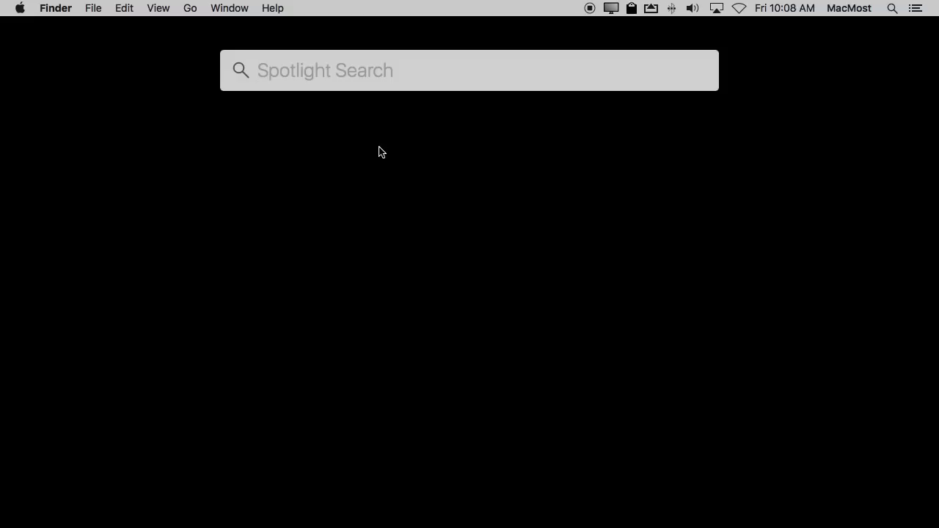
Calculate 5(8+1) without a multiplication sign, and place the insertion point between the 5 and the opening parenthesis
type("5(8")
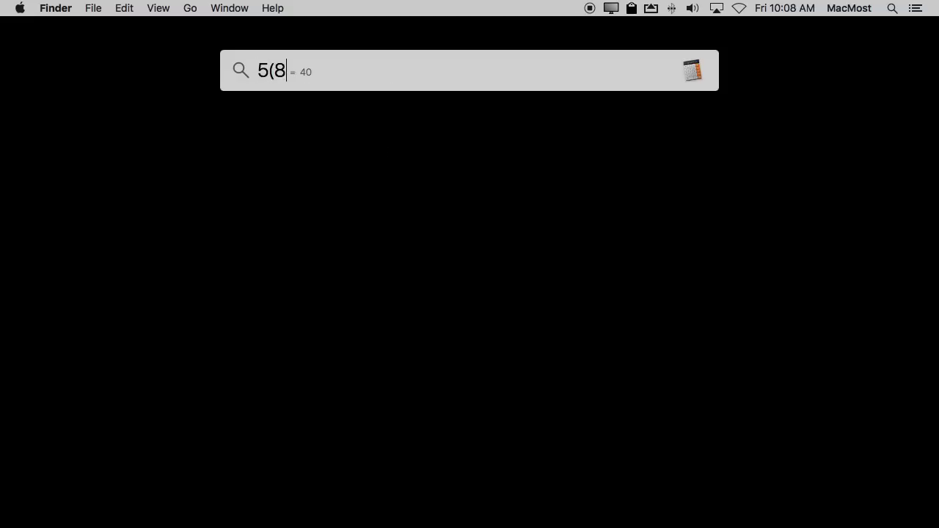
type("+1)")
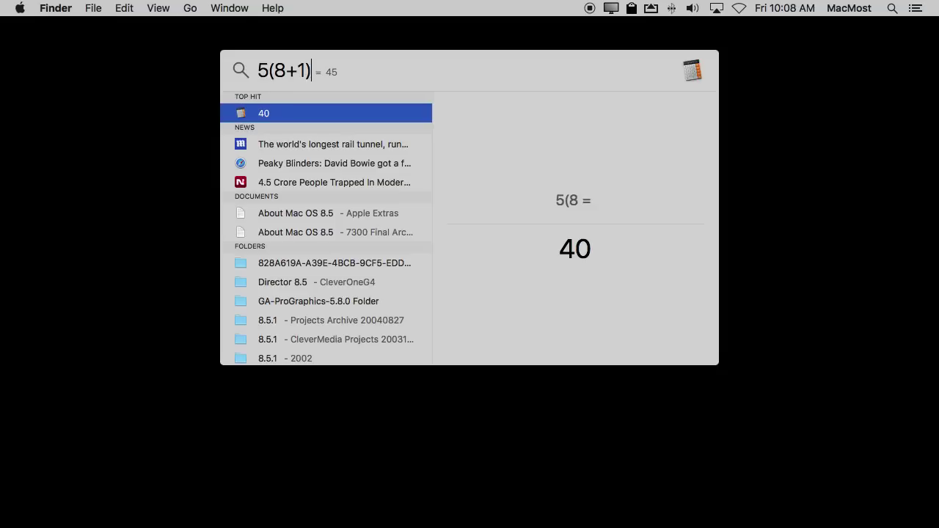
key("Left")
key("Left")
key("Left")
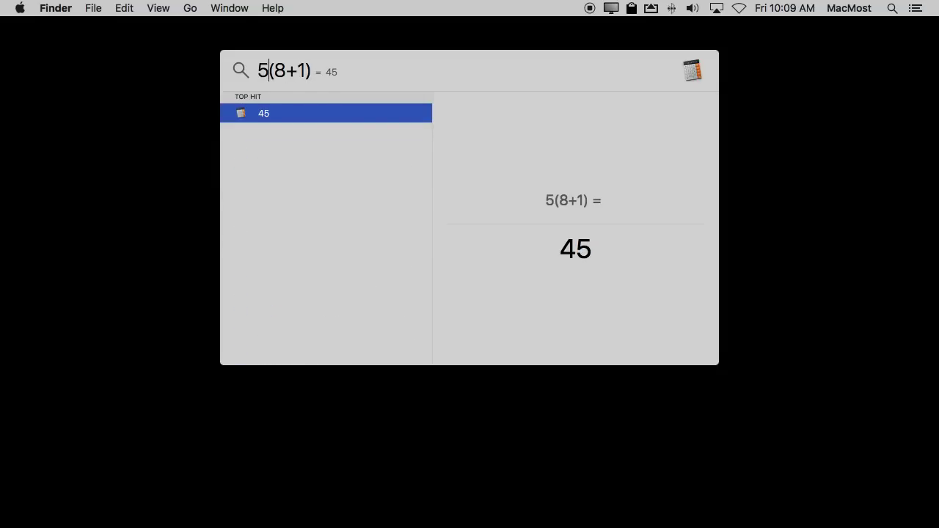
Replace the expression with 2sin(.5) to multiply a function implicitly, and move the insertion point back toward the 2
key("super+a")
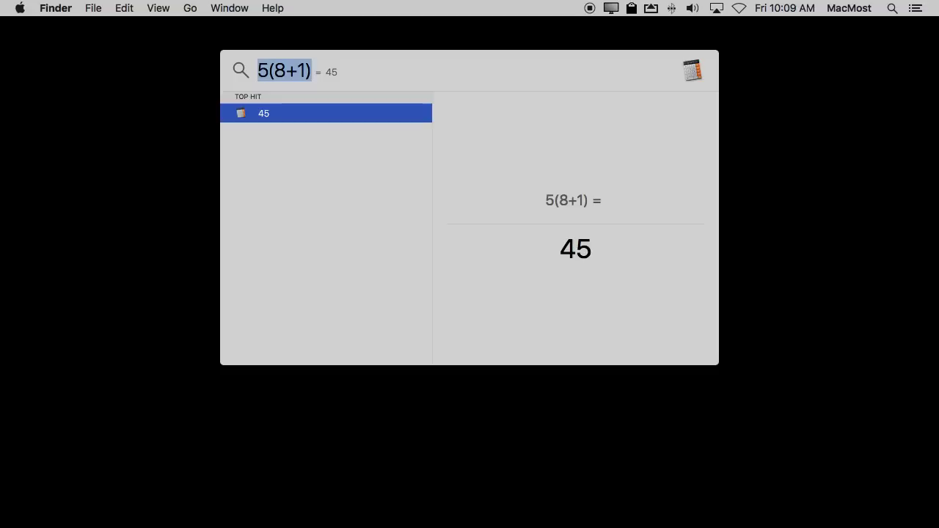
type("2")
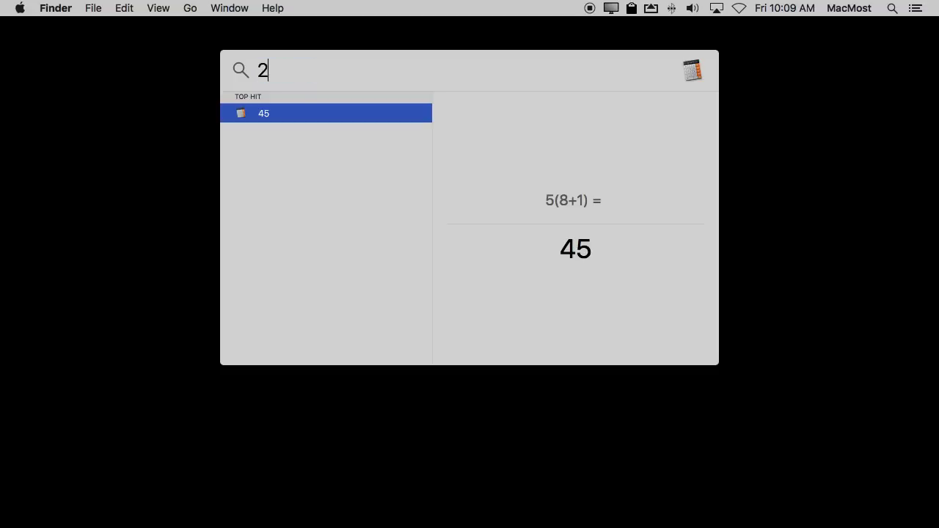
type("sin(")
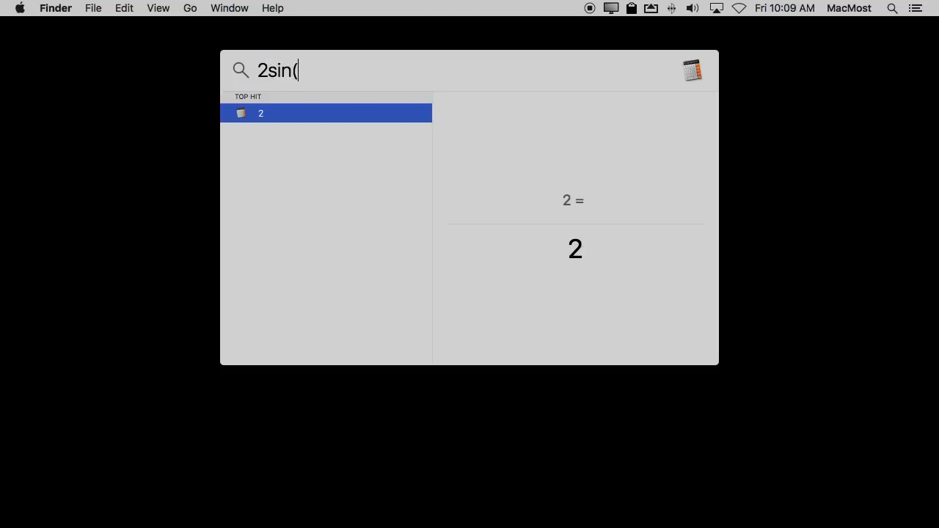
type(".5)")
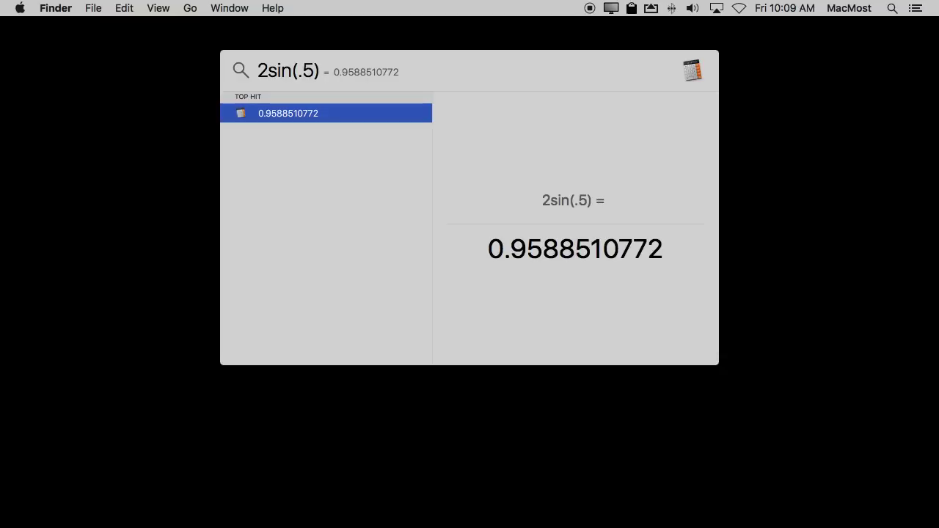
key("Left")
key("Left")
key("Left")
key("Left")
key("Left")
key("Left")
key("Left")
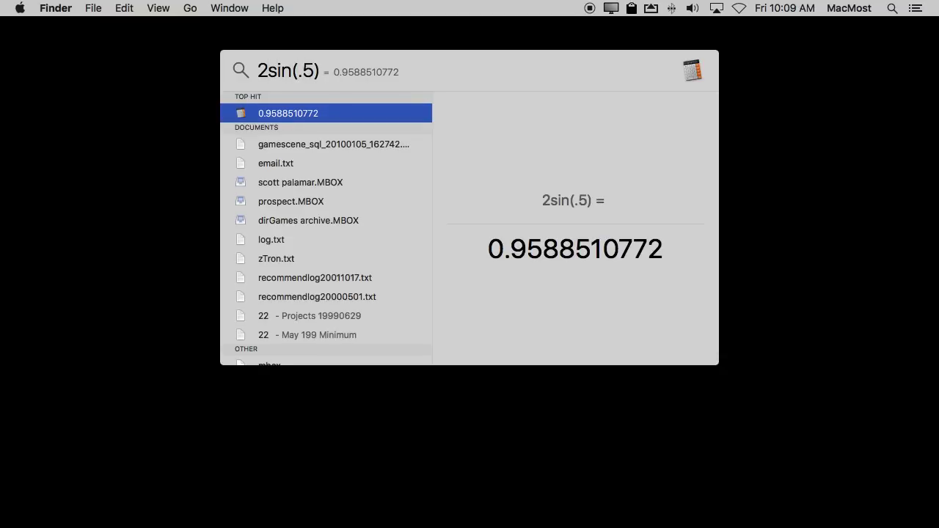
Replace the expression with (8+1)(2+7) to multiply two parenthesized sums without an operator
key("super+a")
type("(8")
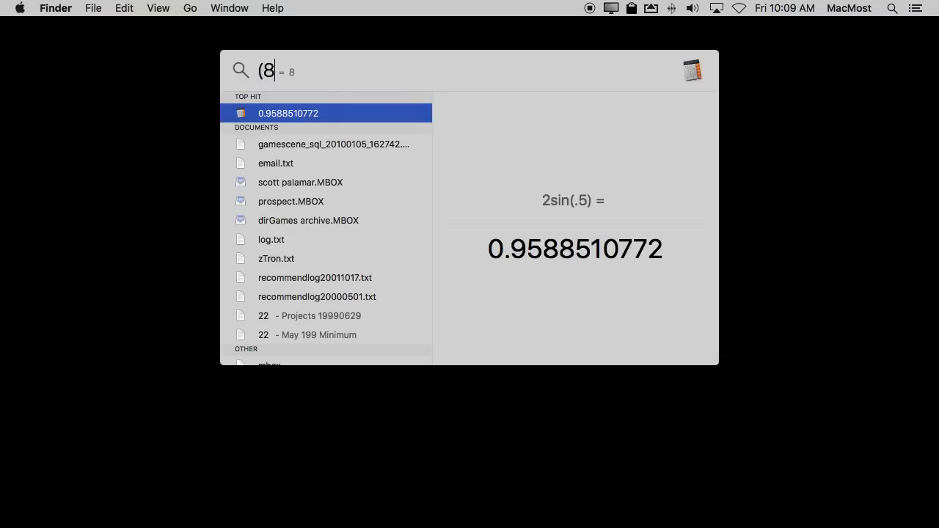
type("+1)(2")
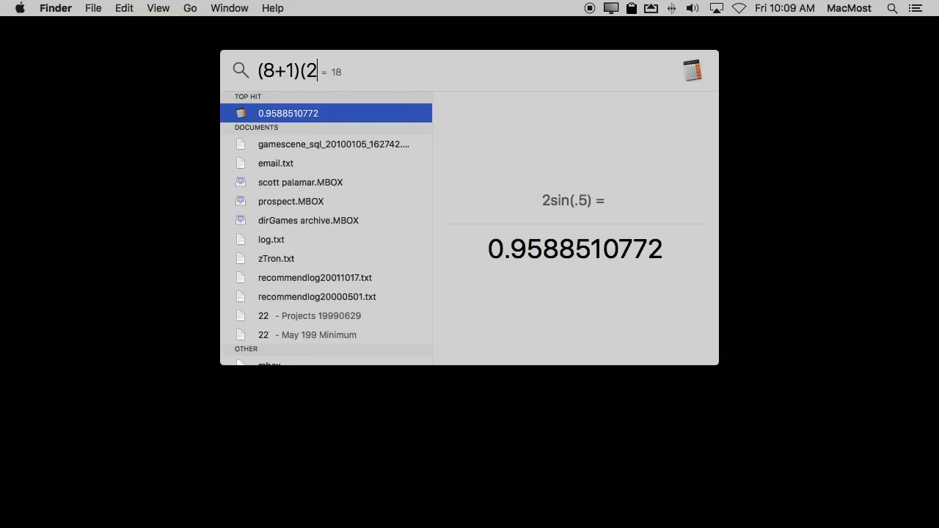
type("+7")
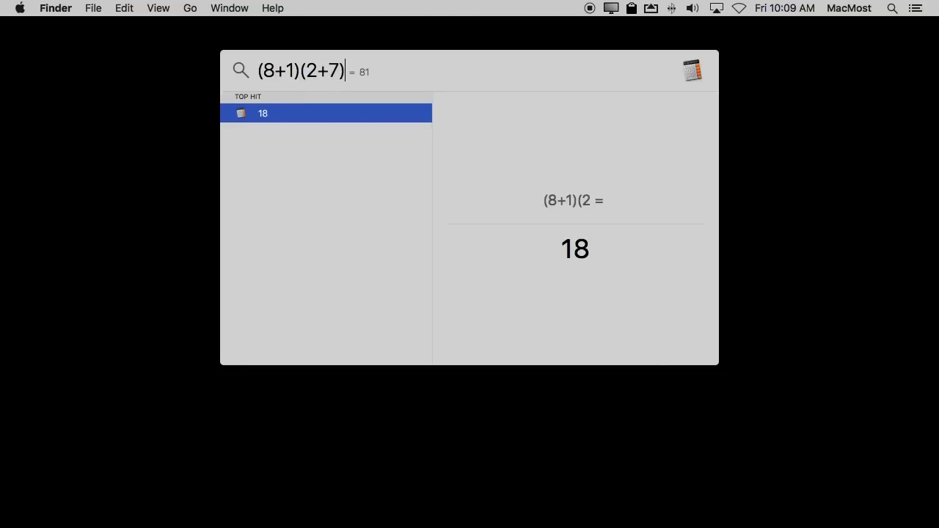